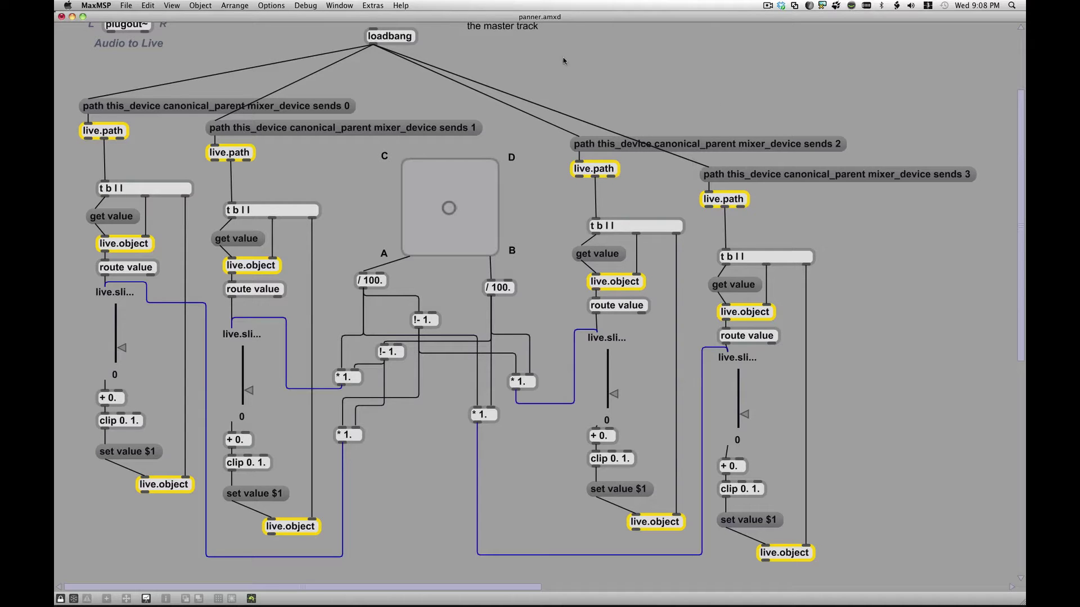
- Close panner.amxd, Clip-Operations, ChangeTrackVolume and SelectDevice patches, discarding their changes
click(61, 17)
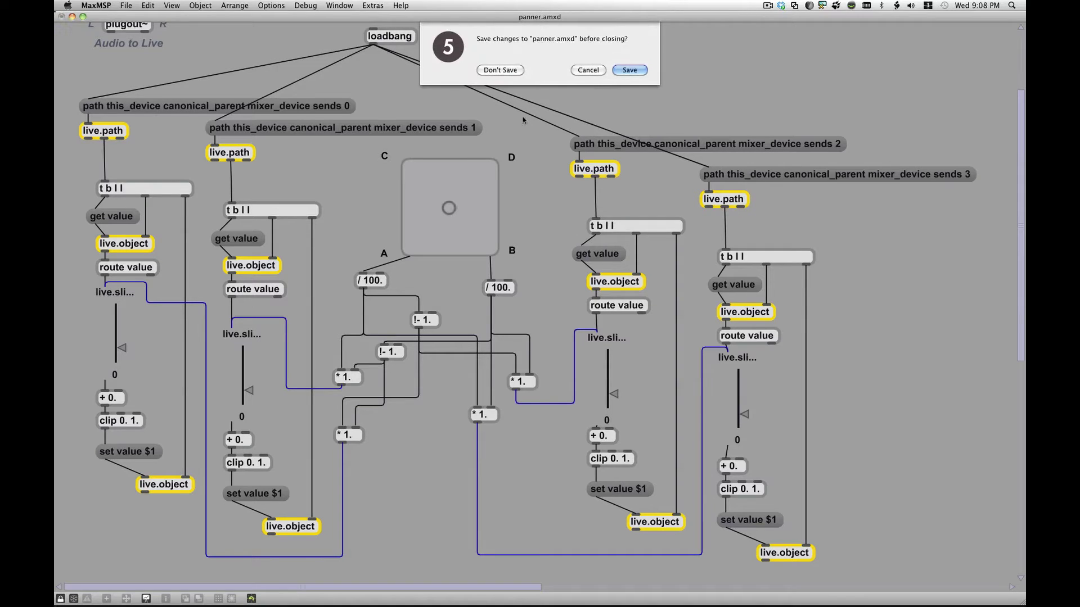
click(633, 71)
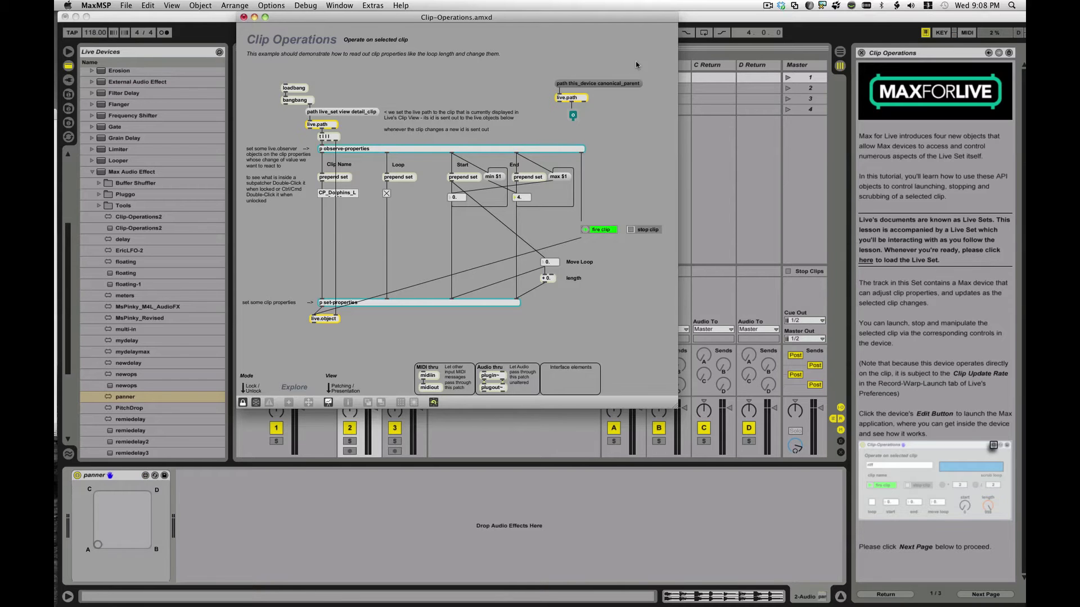
click(244, 17)
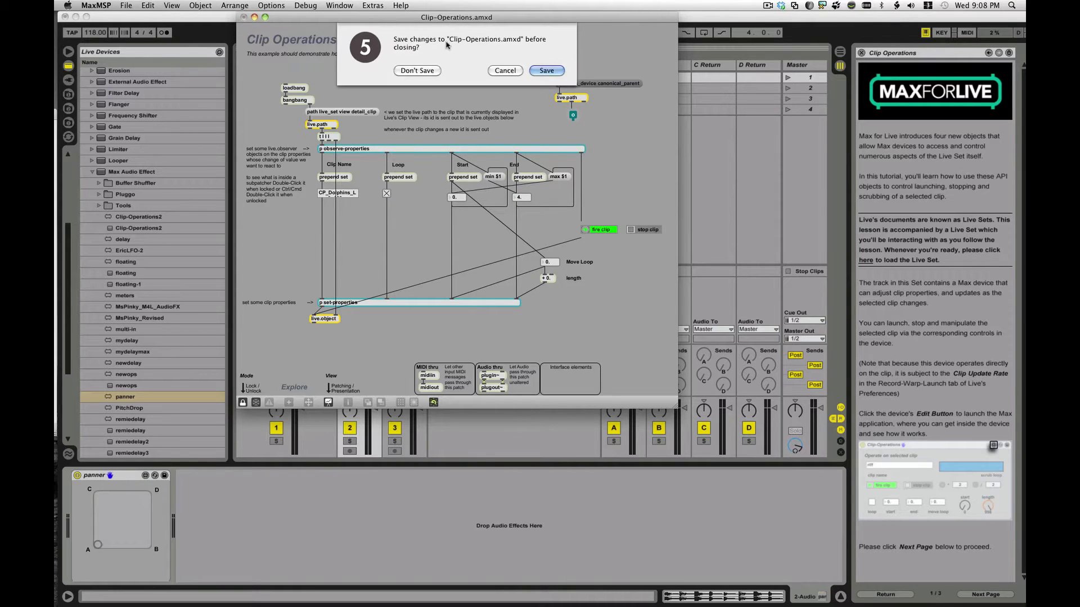
click(429, 71)
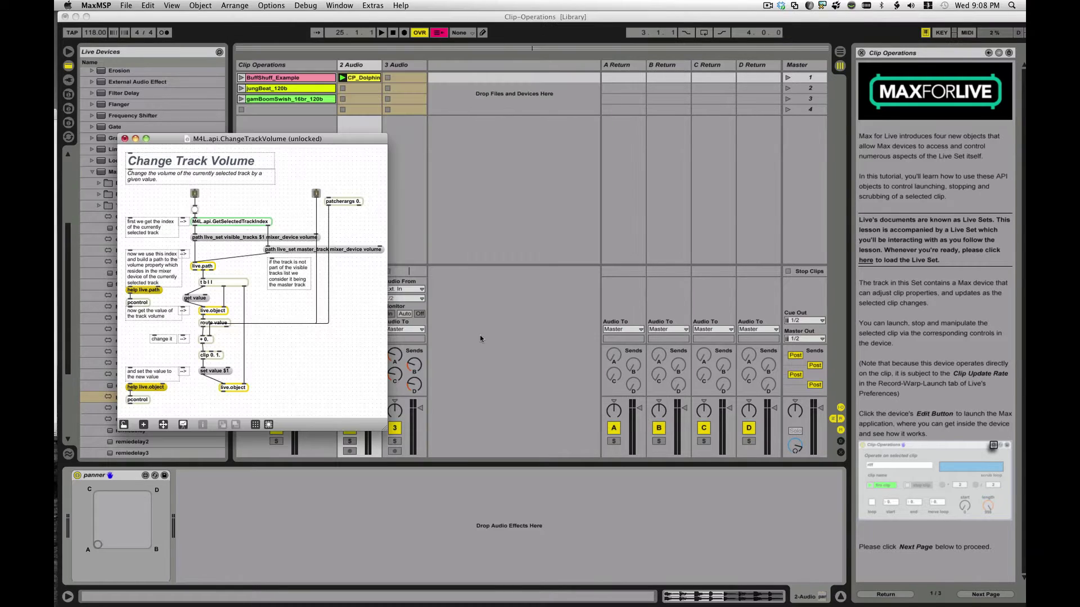
click(125, 139)
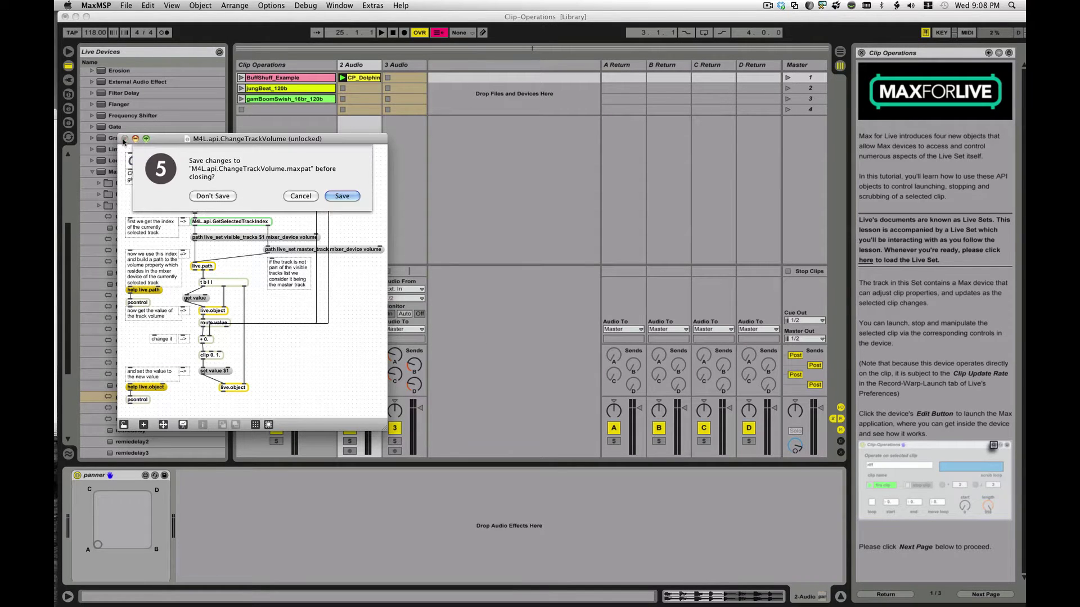
click(203, 201)
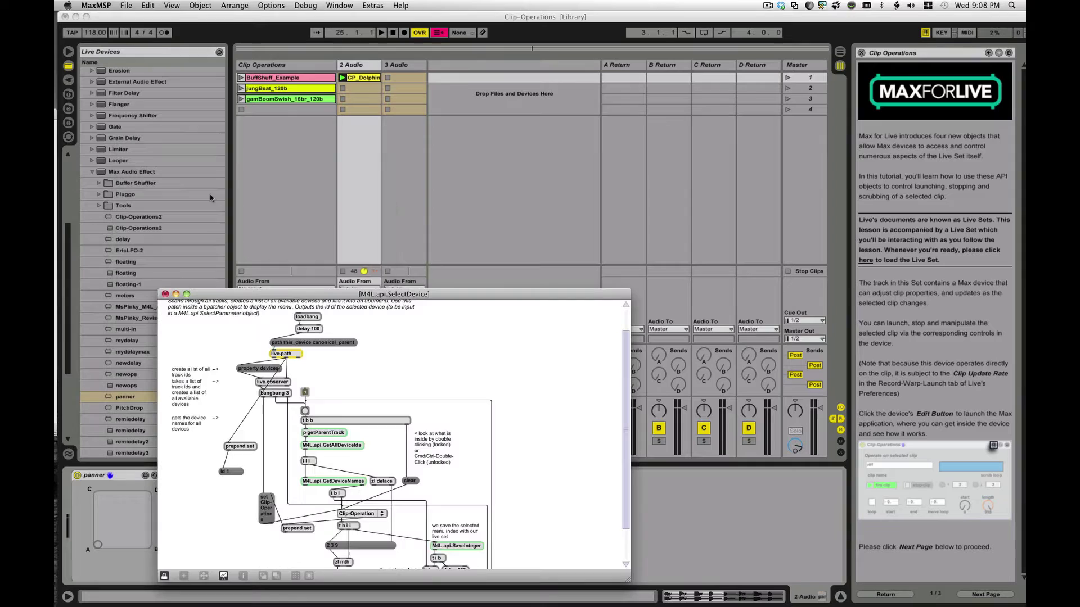
click(166, 294)
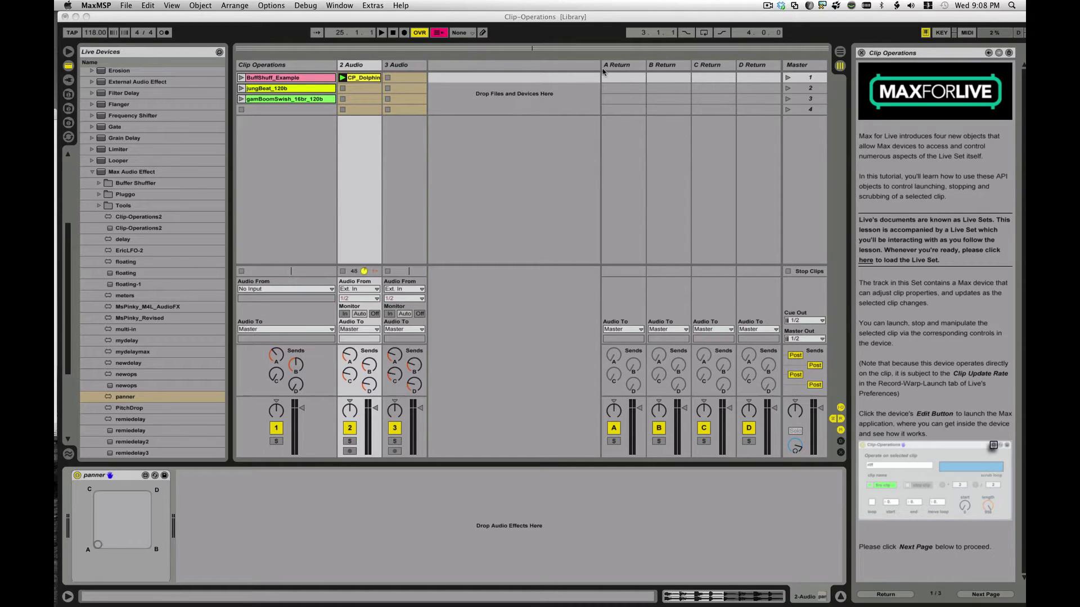
- Route Return A's output to Ext. Out, channel 1
click(621, 329)
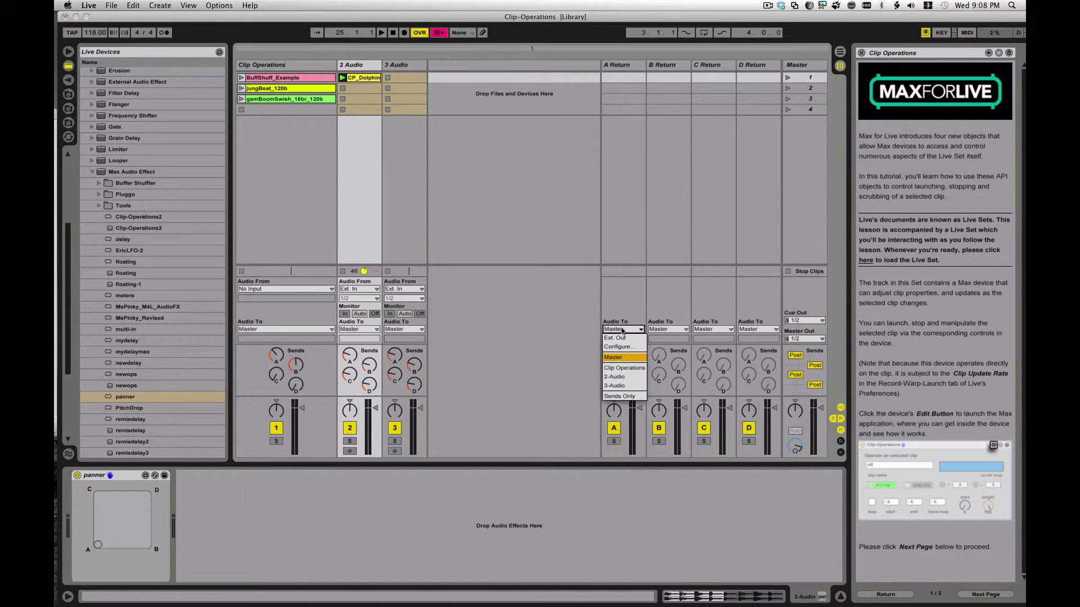
click(622, 337)
click(622, 339)
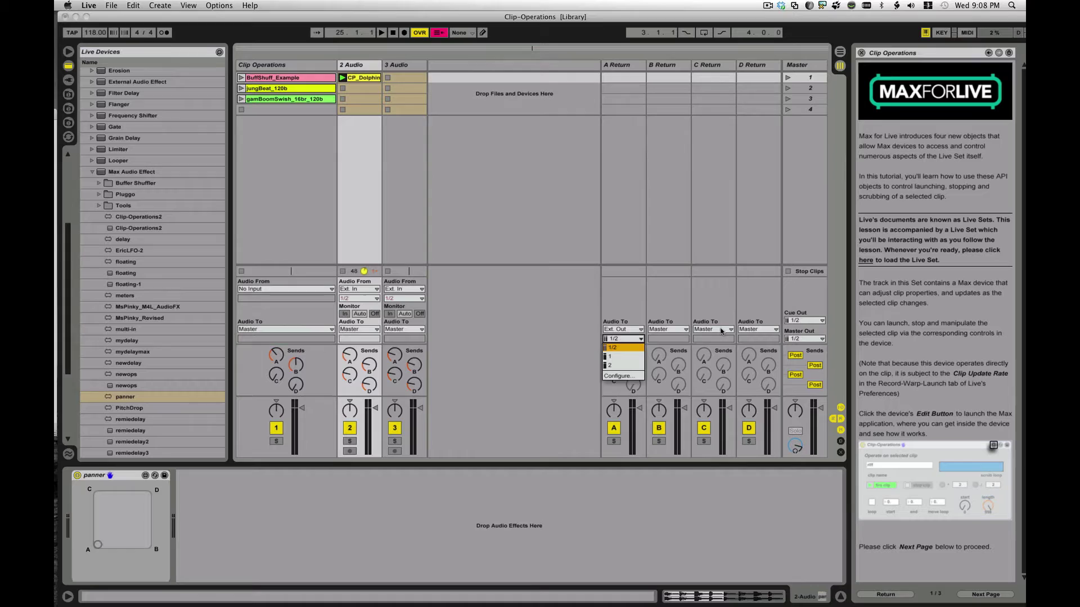
click(624, 308)
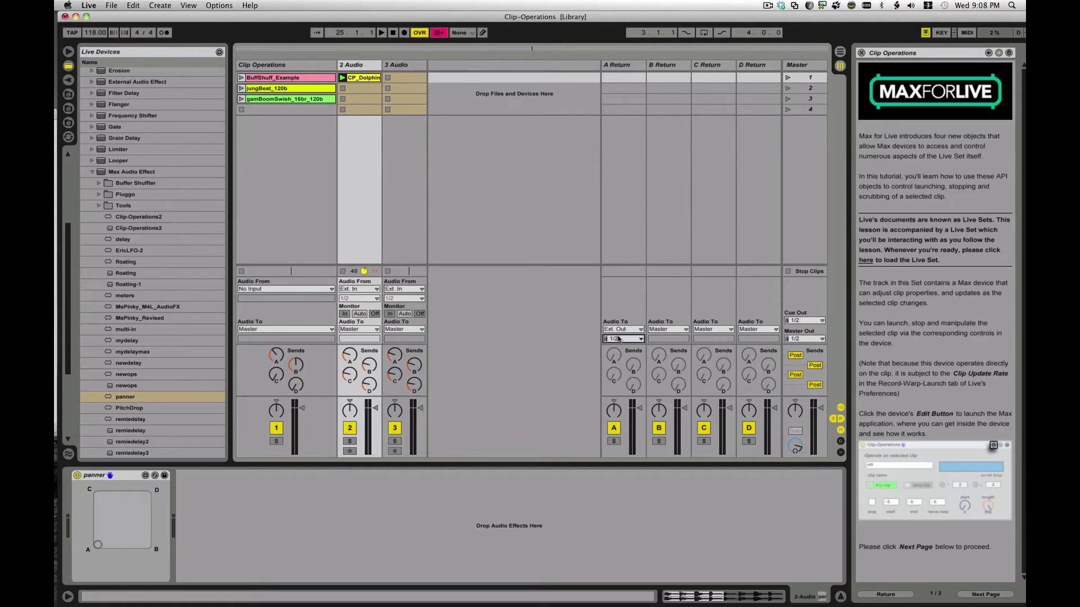
click(620, 338)
click(622, 359)
- Route Return B's output to Ext. Out, channel 2
click(674, 329)
click(665, 342)
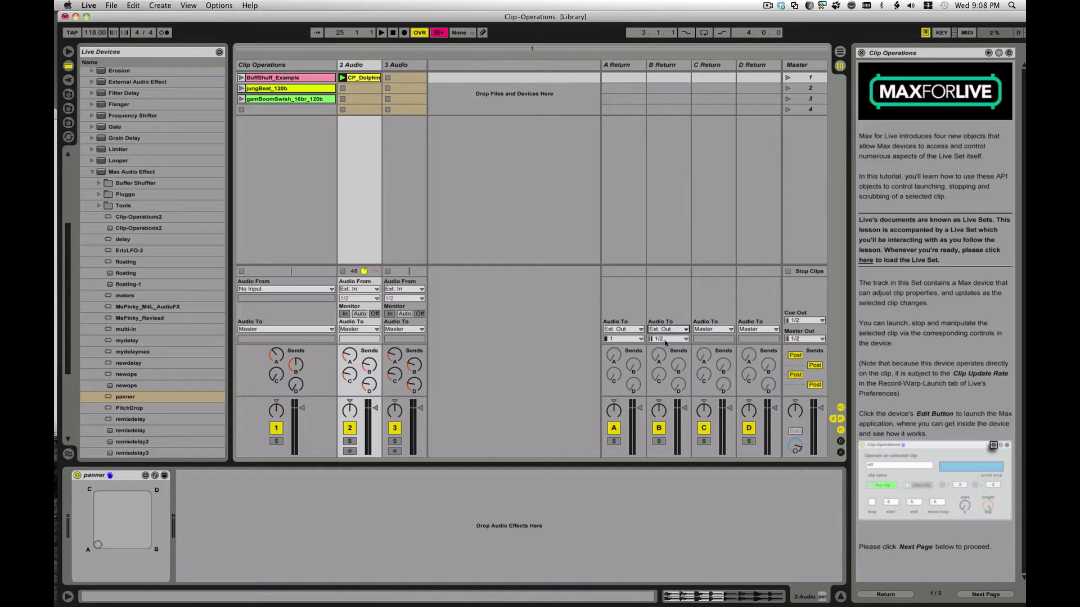
click(666, 369)
- Switch between audio tracks 2 and 3, placing the panner position at corner A
click(369, 237)
click(416, 231)
click(383, 218)
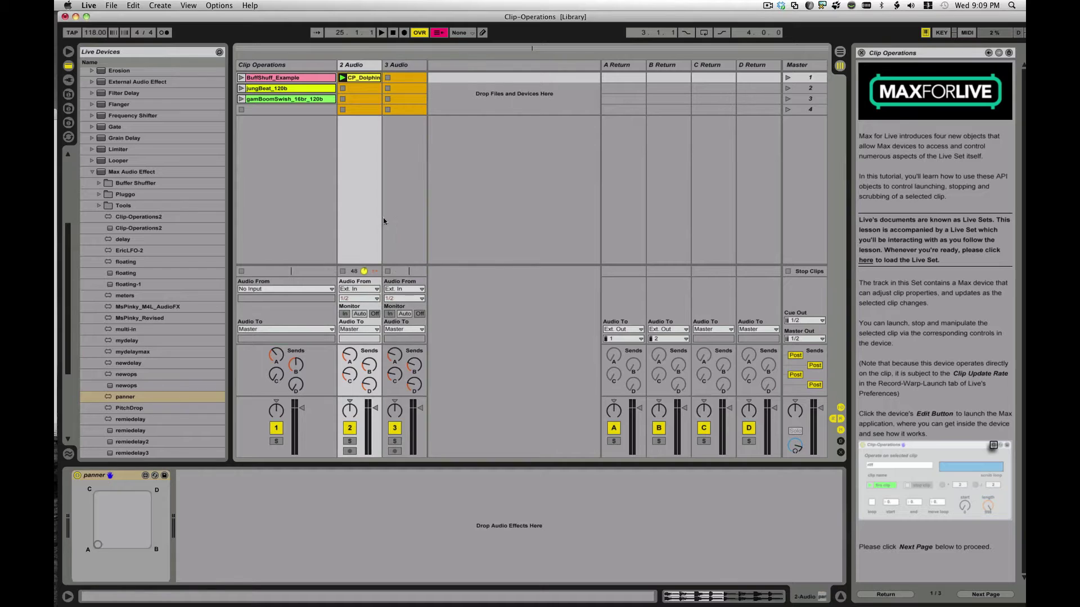
click(396, 218)
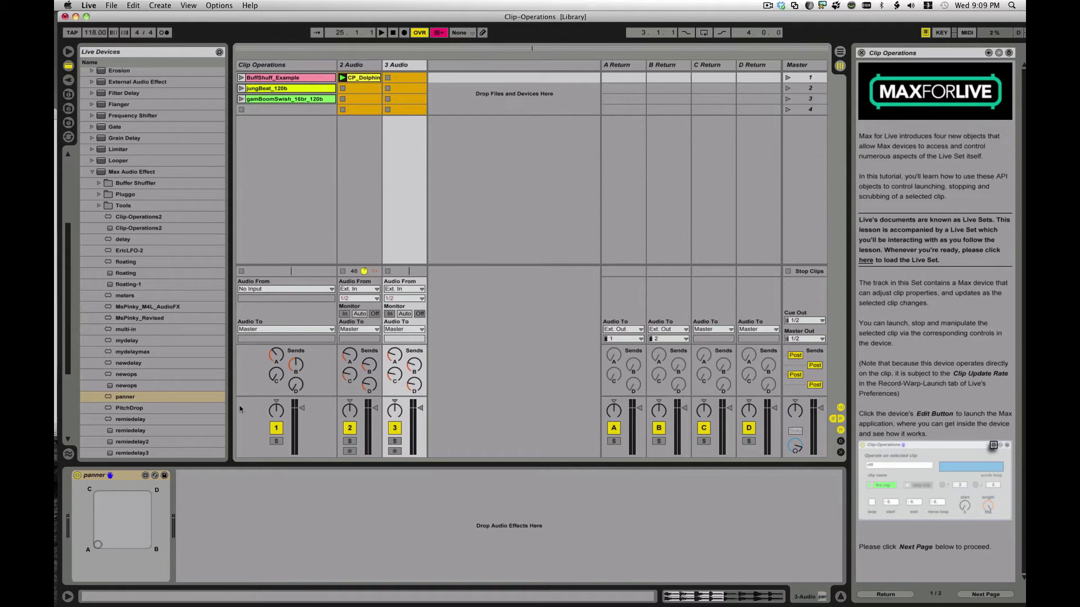
click(356, 244)
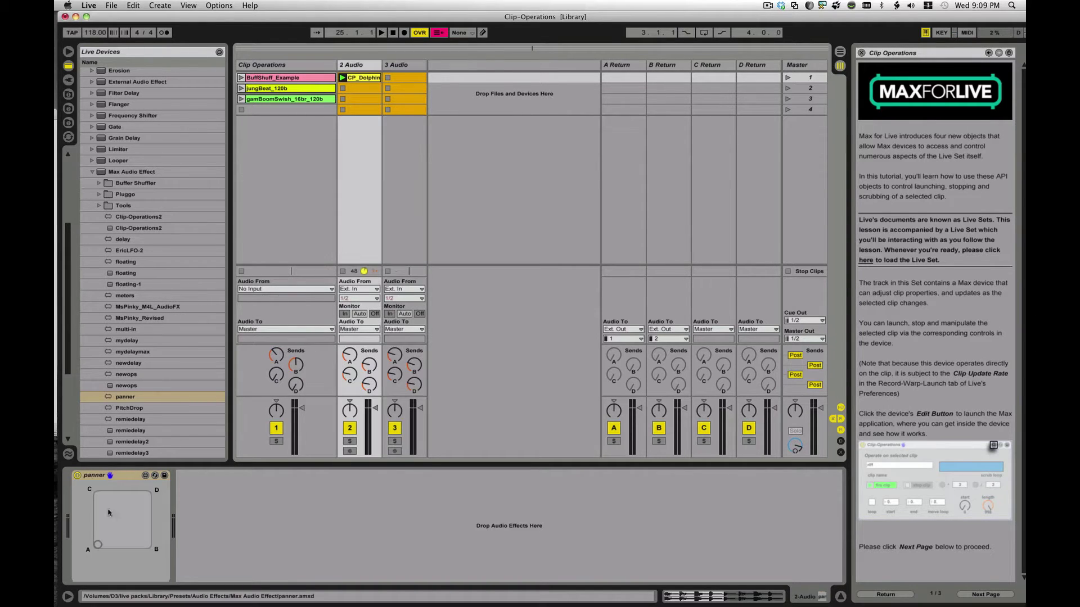
drag(95, 541, 98, 545)
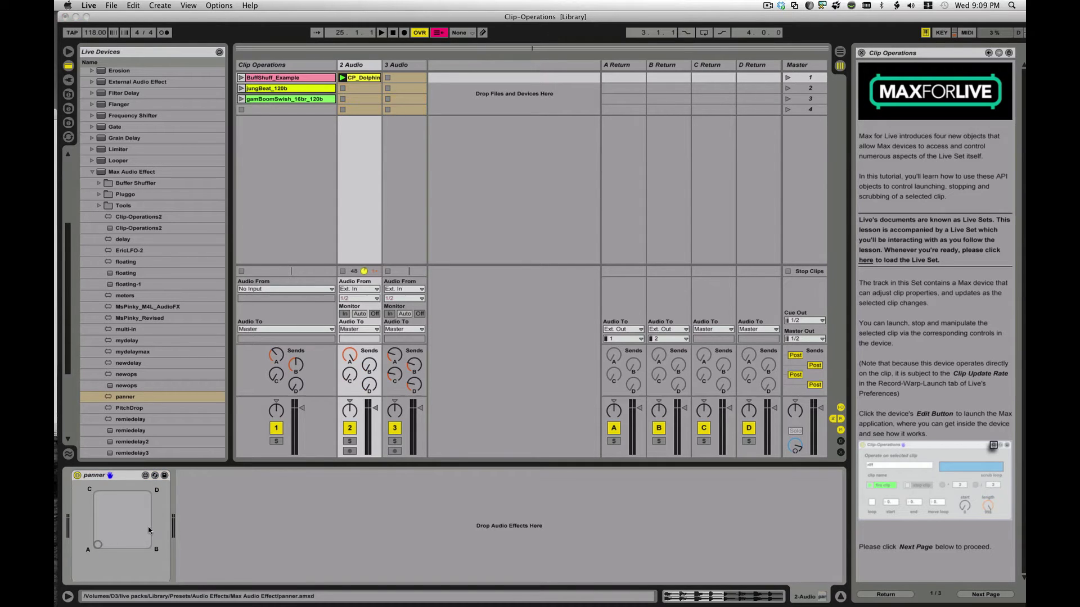
click(406, 200)
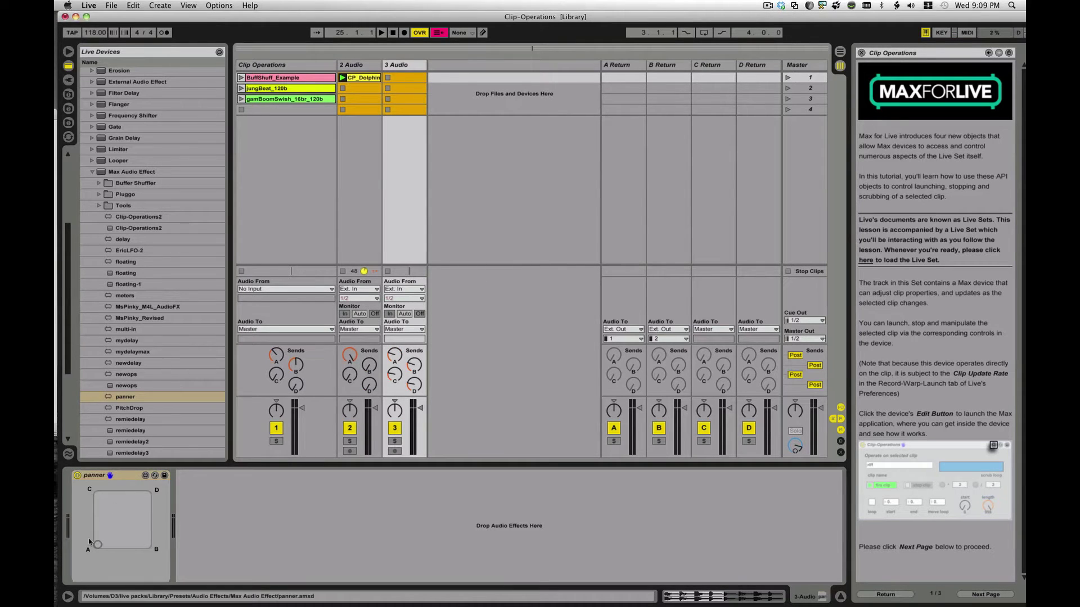
click(88, 541)
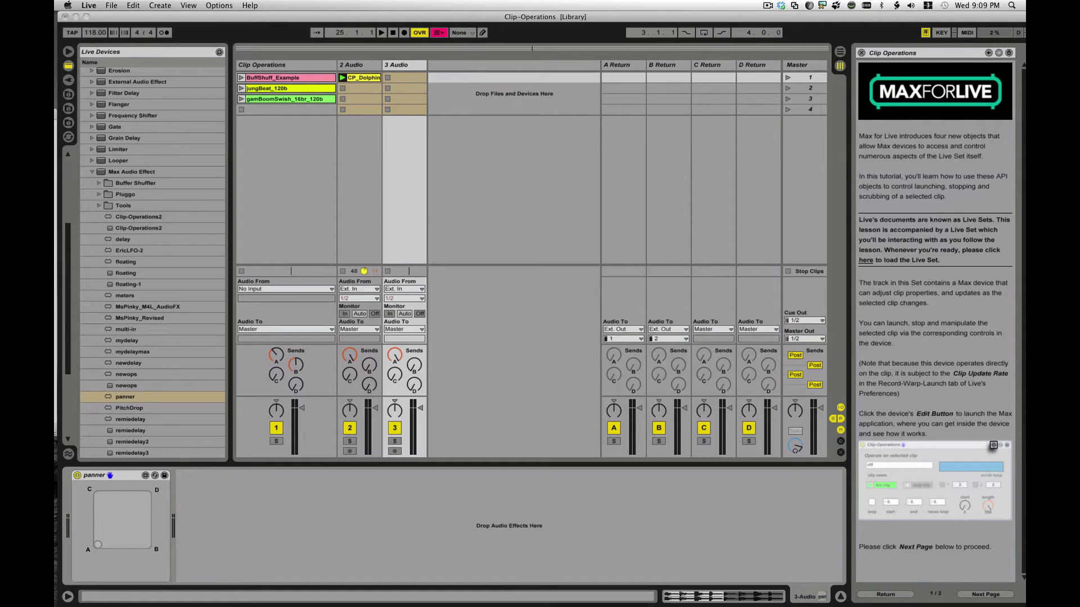
- Sweep track 3's pan position from A to B, then back near centre and corner A
drag(95, 543, 147, 545)
mouse_move(147, 544)
mouse_down()
mouse_move(98, 495)
mouse_move(147, 496)
mouse_up()
drag(148, 495, 124, 520)
drag(123, 521, 122, 518)
mouse_move(121, 519)
mouse_down()
mouse_move(98, 546)
mouse_move(147, 544)
mouse_move(147, 495)
mouse_move(112, 518)
mouse_move(120, 524)
mouse_move(99, 516)
mouse_move(99, 506)
mouse_move(119, 516)
mouse_up()
drag(119, 519, 124, 521)
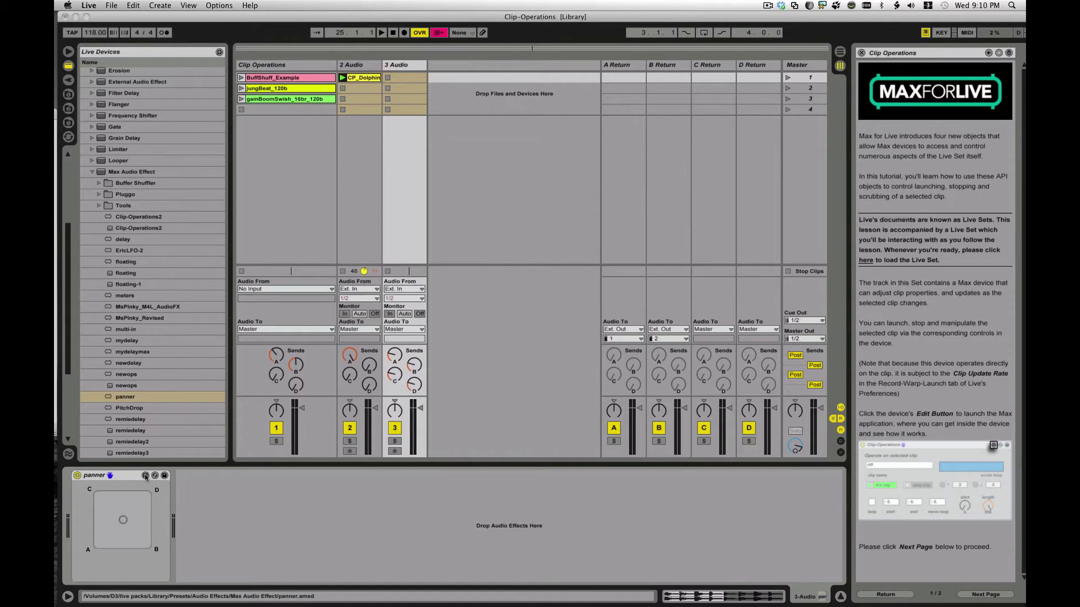
- Open panner.amxd in Max via the device's Edit button and zoom in with the Navigator
click(145, 475)
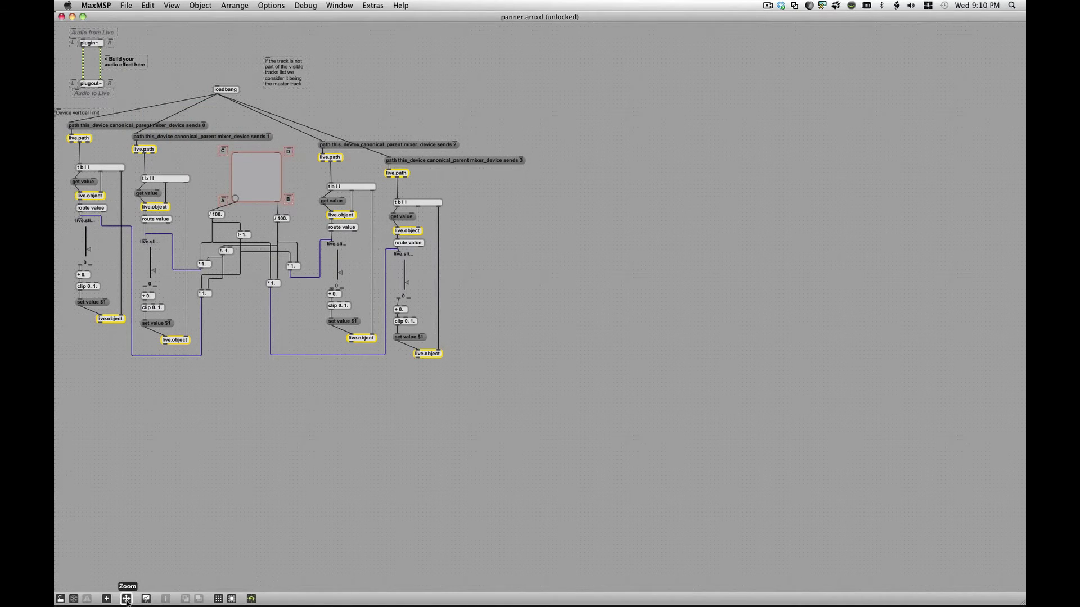
click(149, 599)
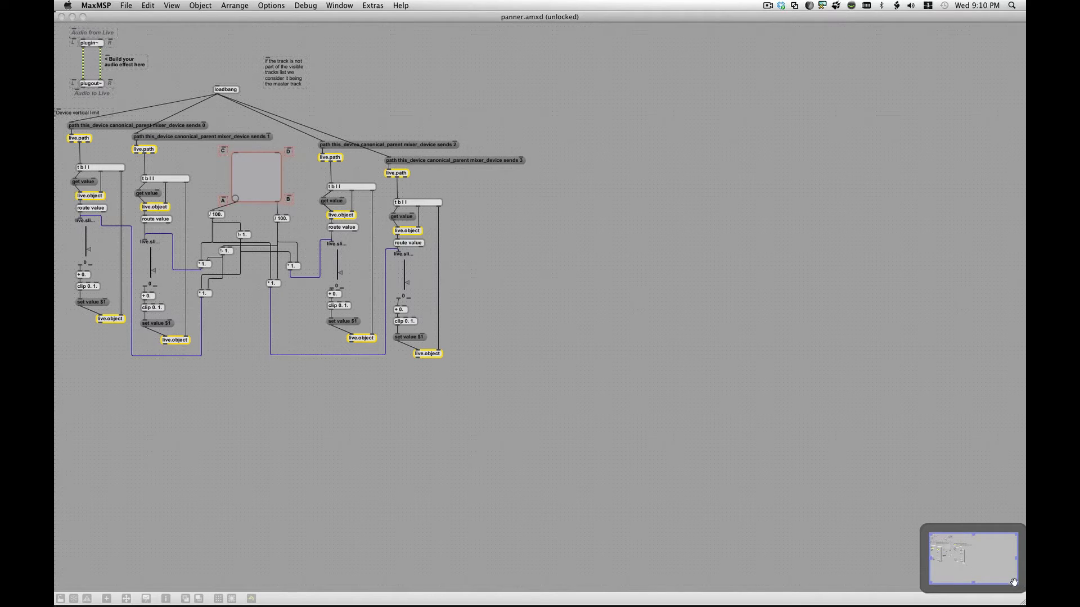
drag(1016, 582, 946, 564)
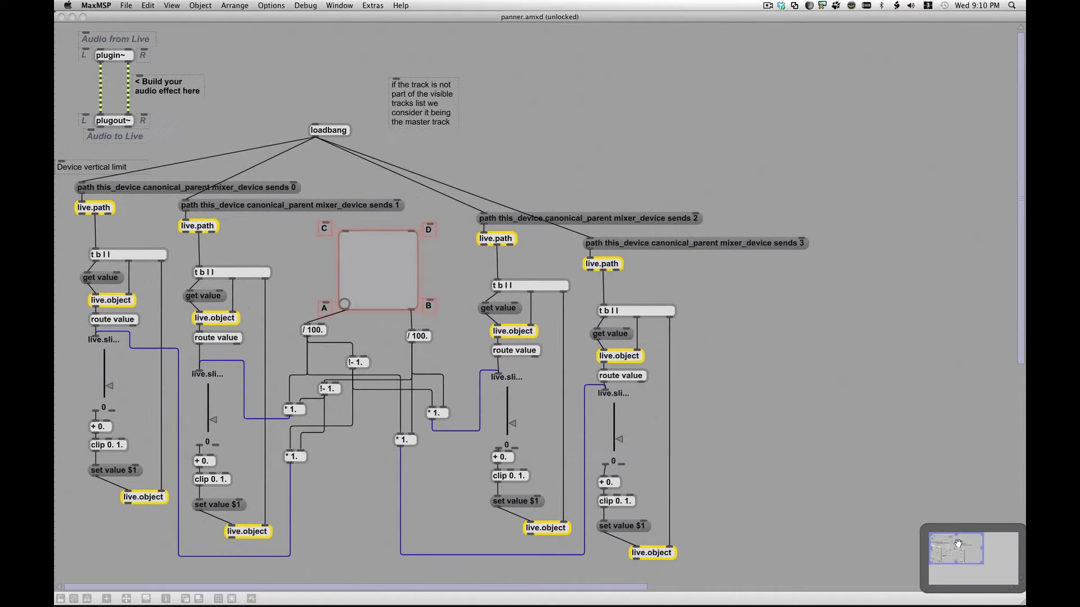
scroll(953, 545, down, 5)
scroll(951, 544, up, 3)
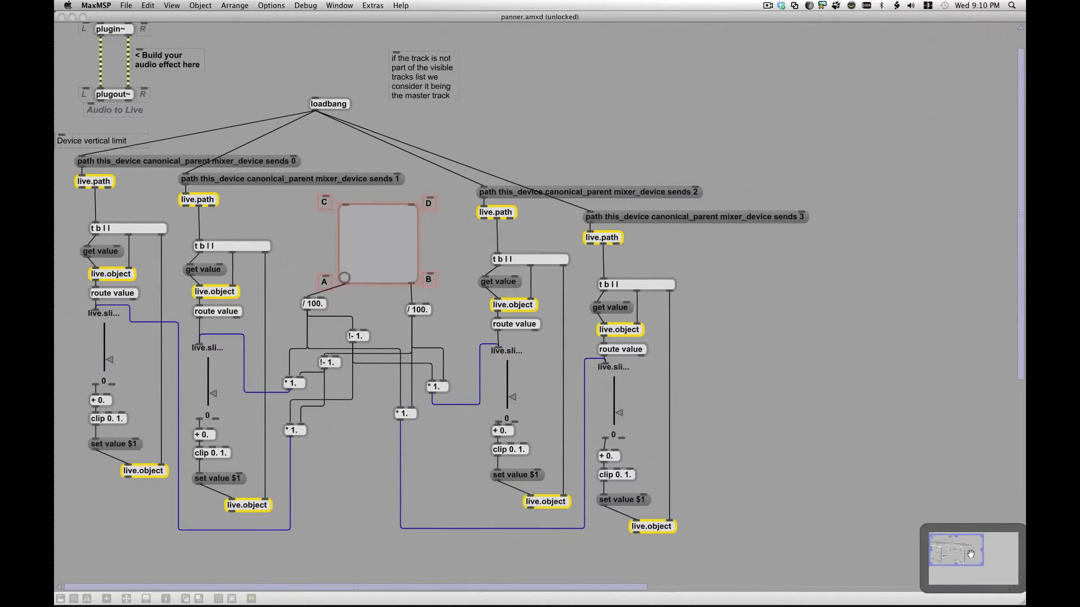
drag(980, 562, 970, 561)
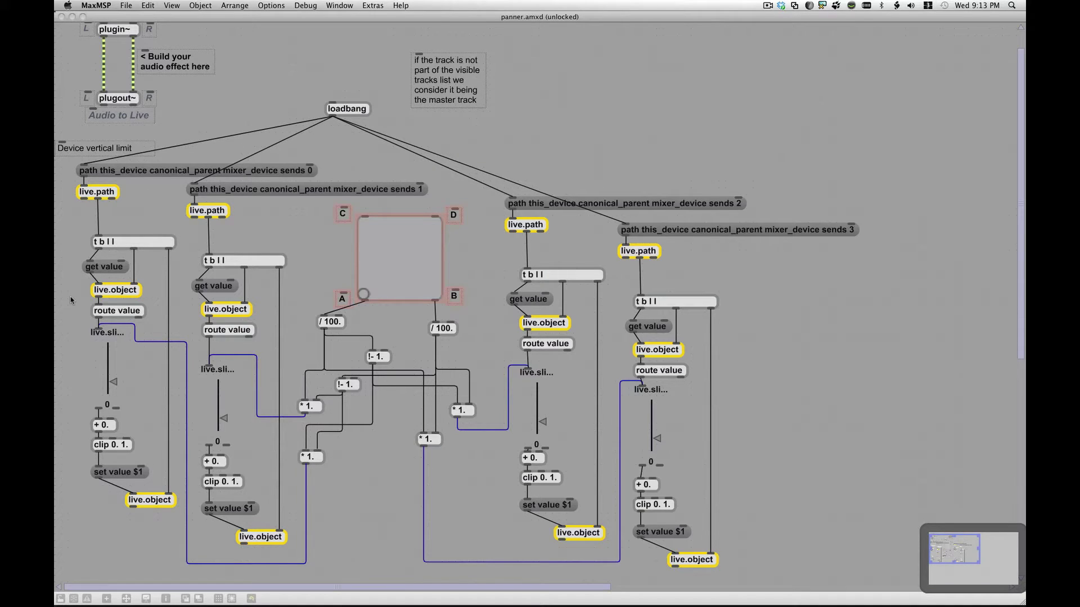
- Add a 'prepend set' object connected to a new message box below it
key(super+e)
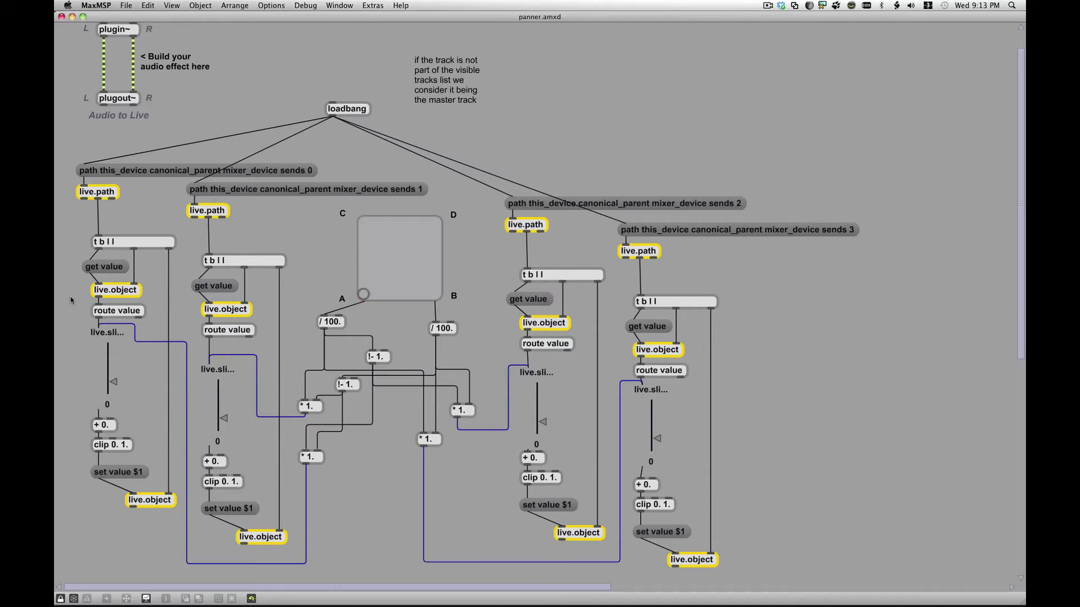
key(super+e)
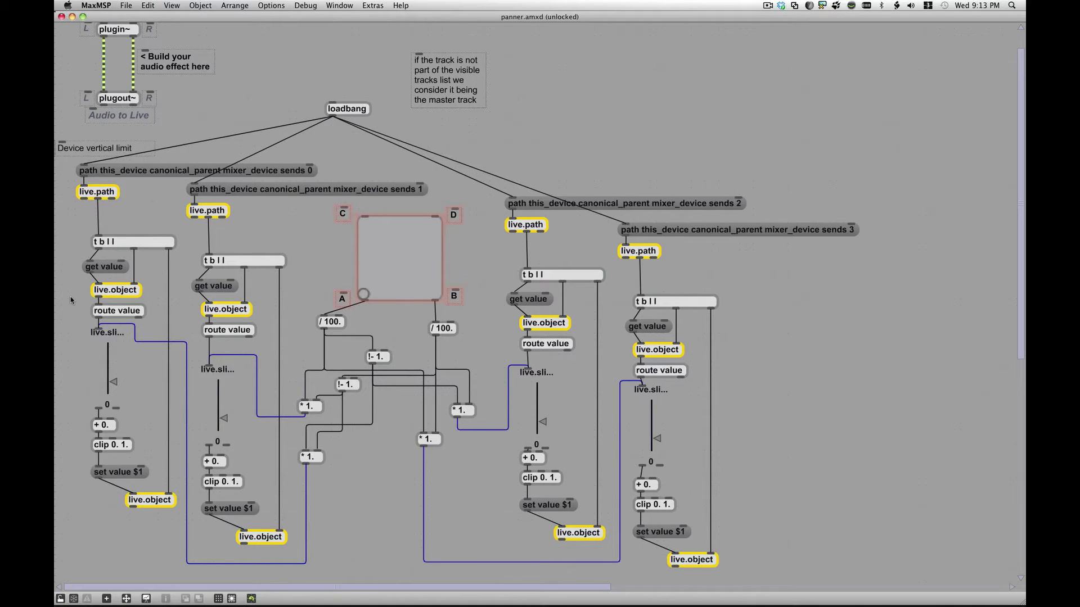
text(prepen)
text(pr)
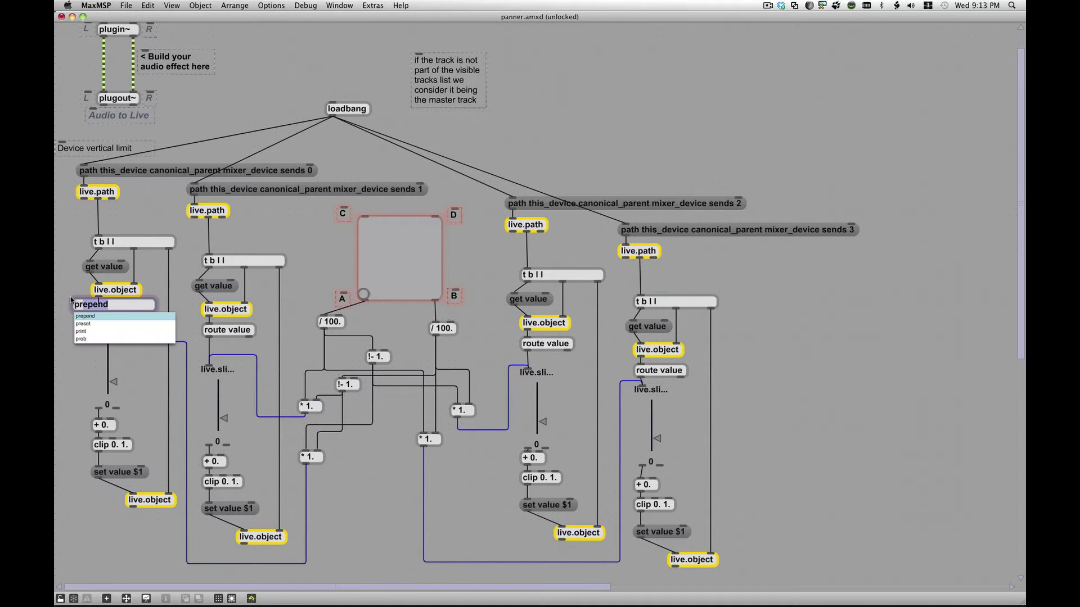
text( set)
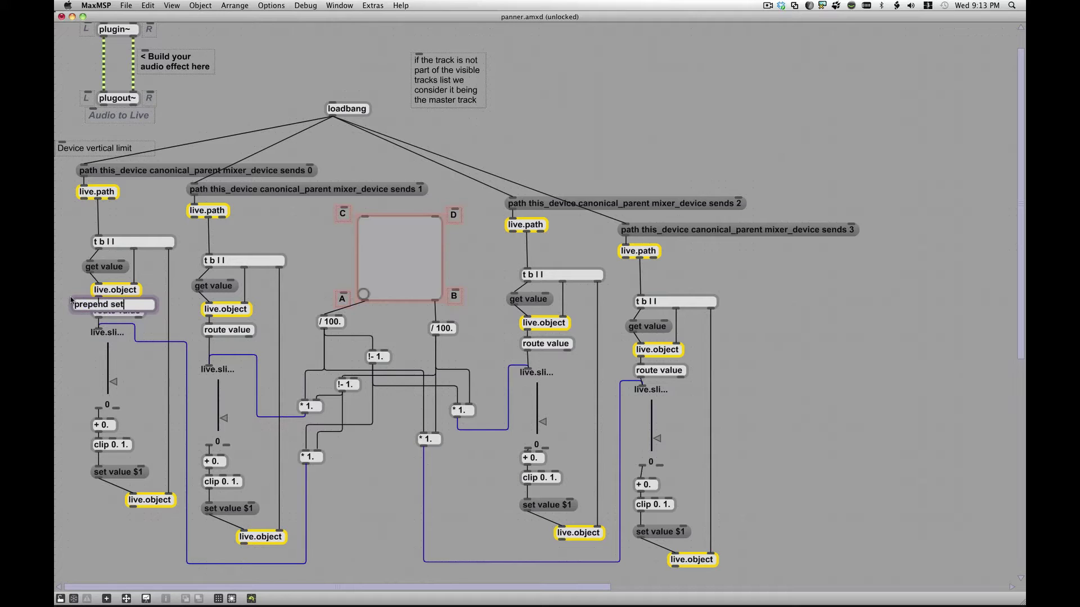
key(Return)
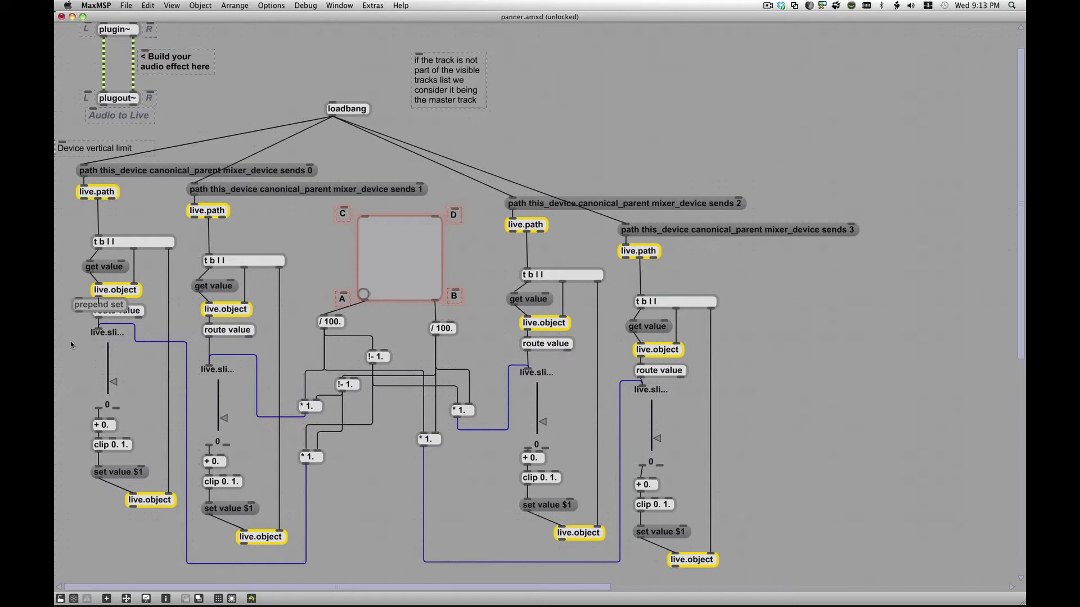
key(n)
drag(75, 310, 77, 345)
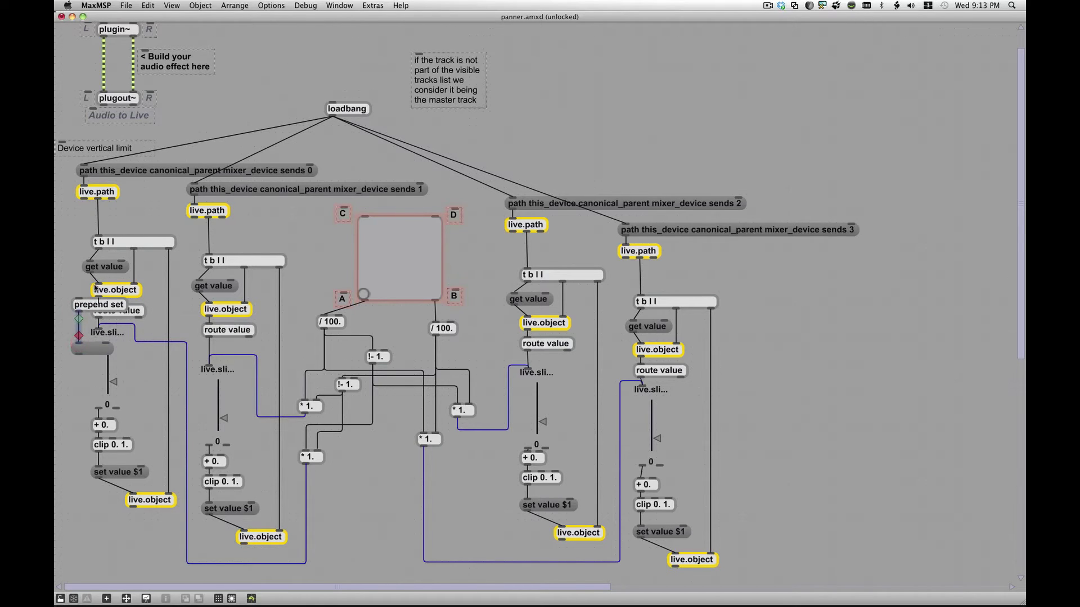
- Feed the first live.object into prepend set, lock, and display the send value 0.245
mouse_move(95, 305)
mouse_down()
mouse_move(86, 342)
mouse_move(118, 358)
mouse_move(83, 376)
mouse_up()
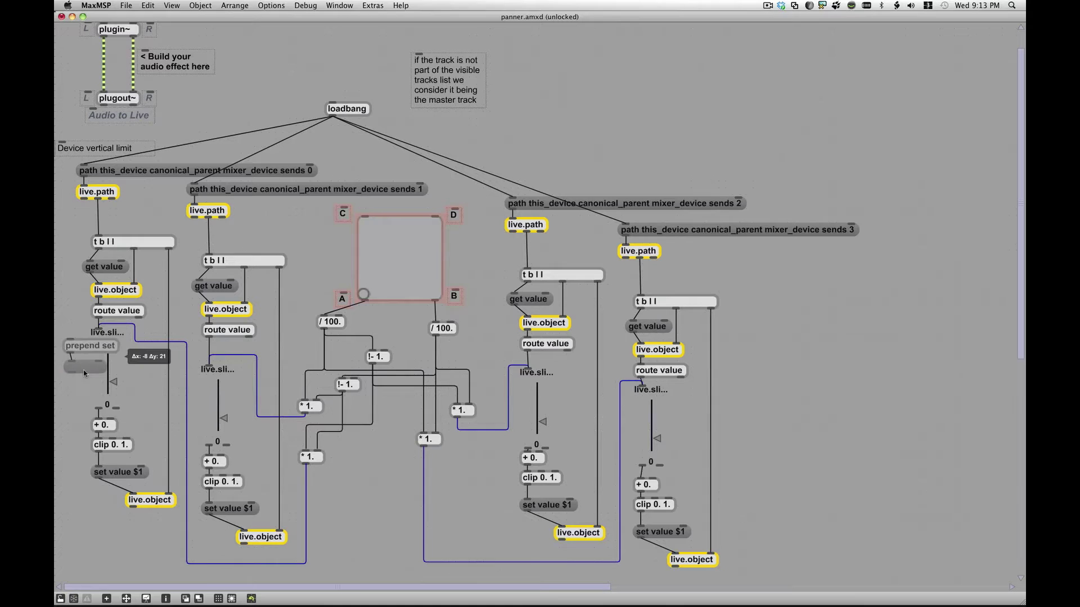
drag(94, 296, 72, 347)
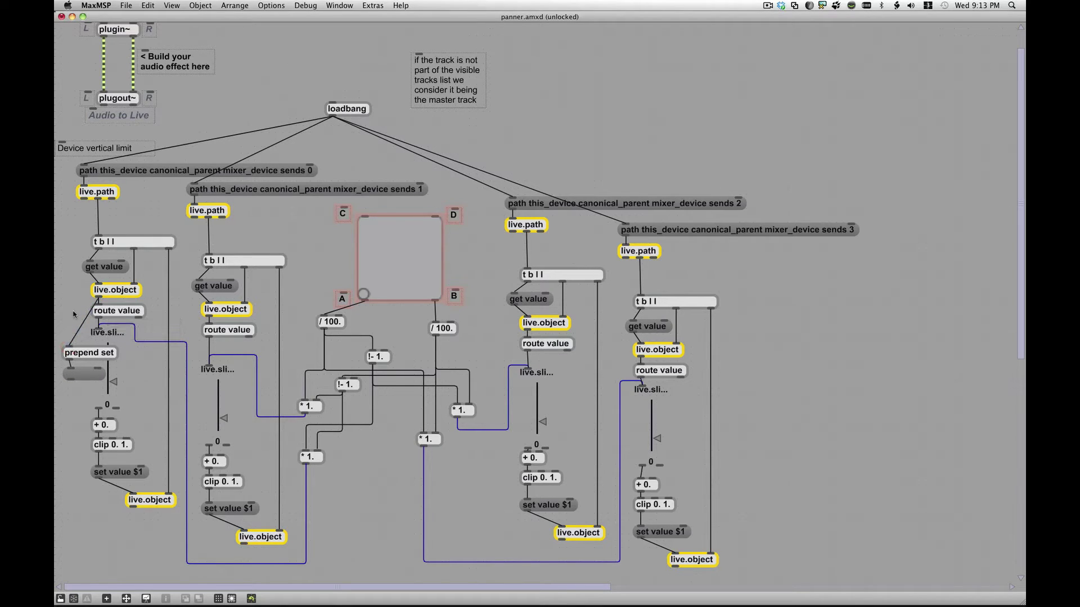
key(super+e)
click(169, 173)
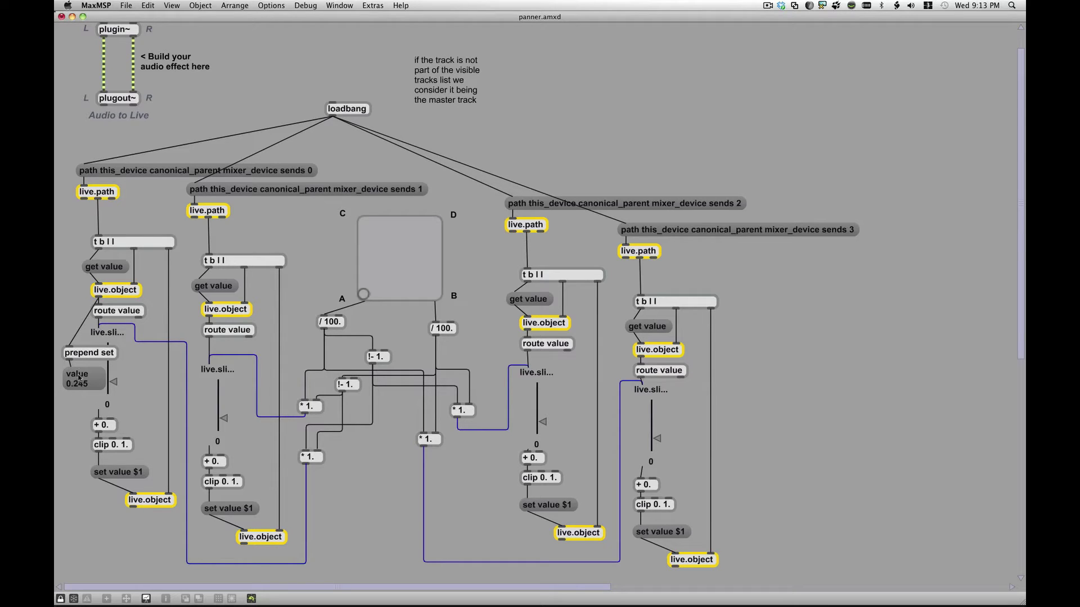
- Re-query the first send via its slider and 'sends 0' path message, showing 0.37482
click(113, 380)
click(171, 174)
- Switch to presentation view and back to the full patching layout, toggling the lock
key(super+alt+e)
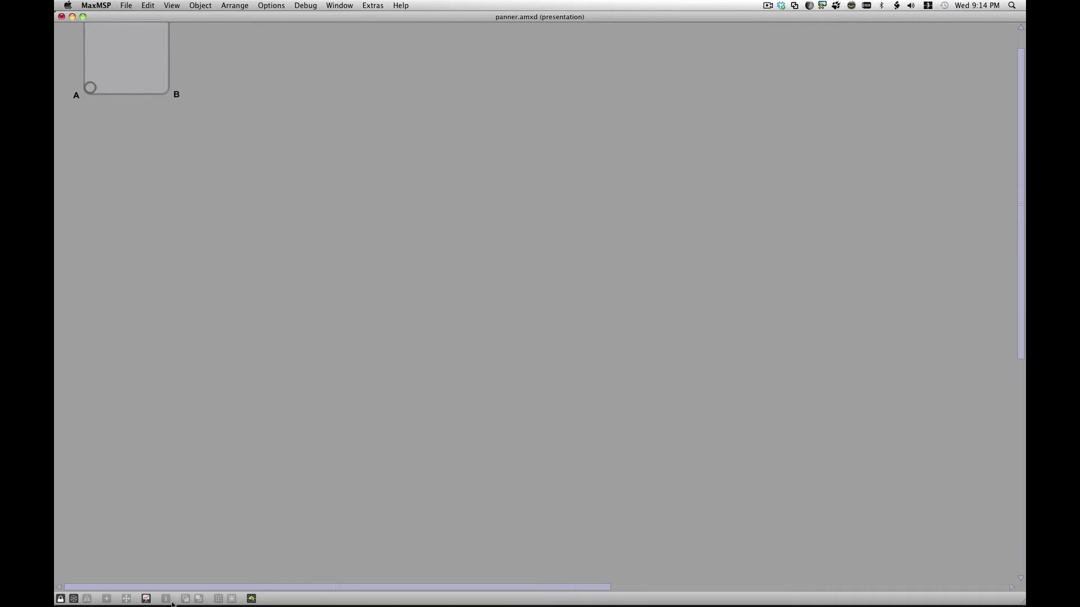
click(145, 598)
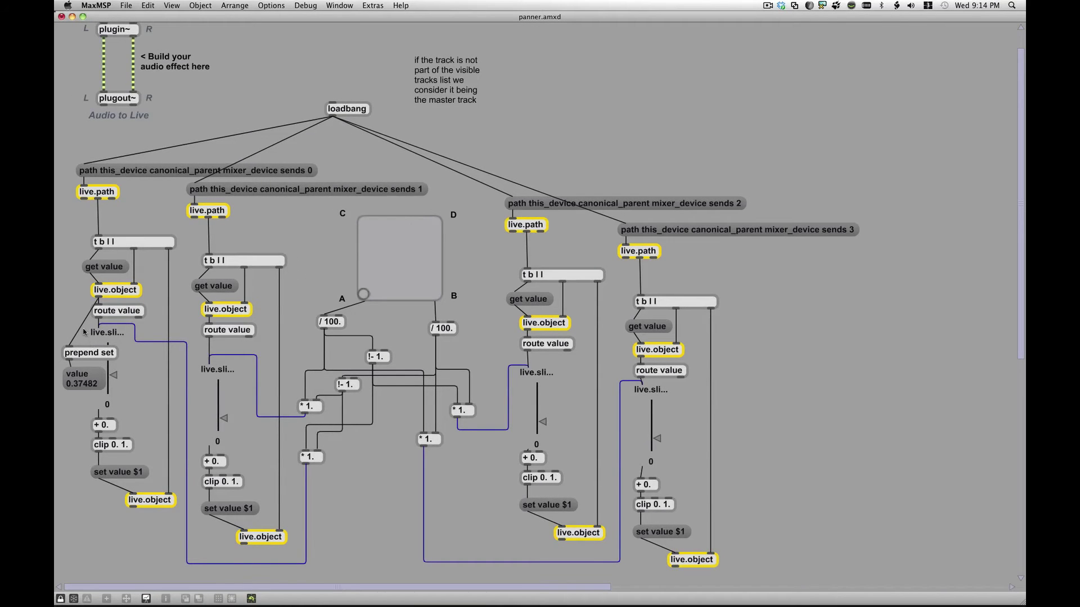
key(super+e)
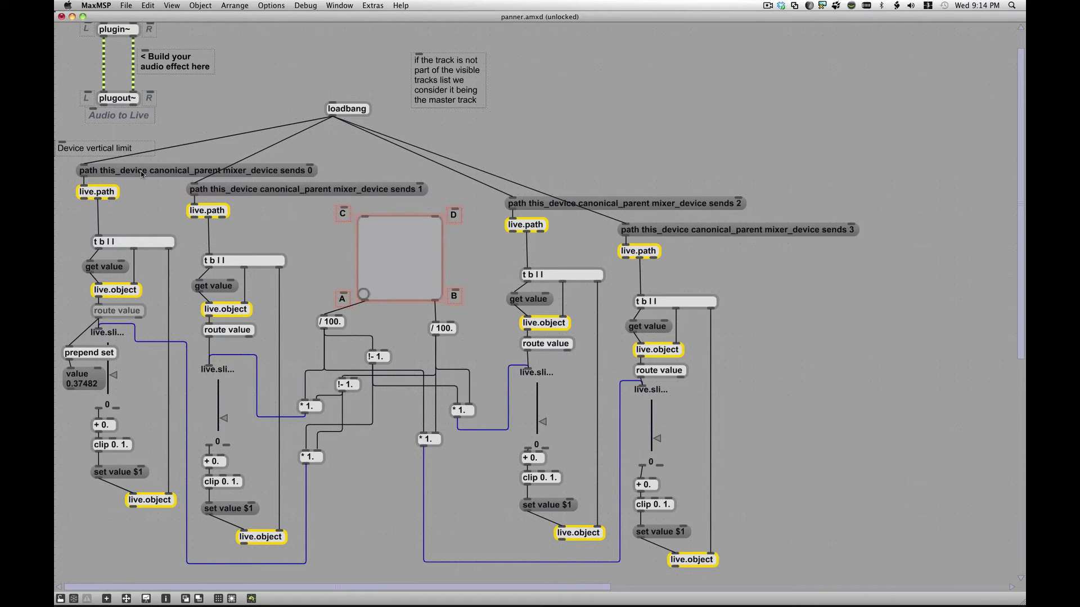
key(super+e)
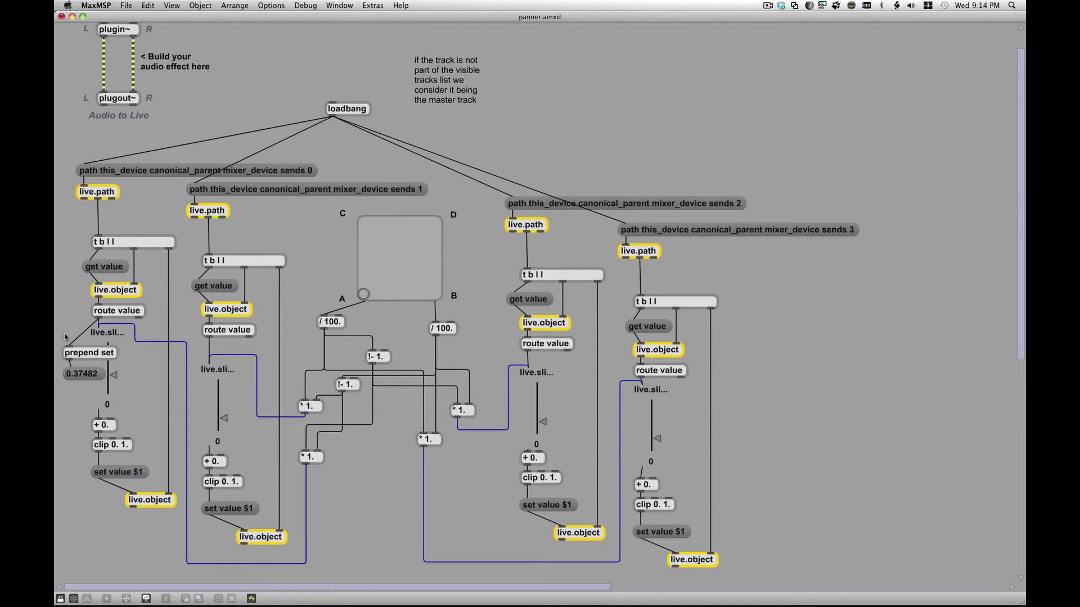
- Delete the prepend set object and its 0.37482 number box from the first chain
key(super+e)
drag(60, 332, 81, 382)
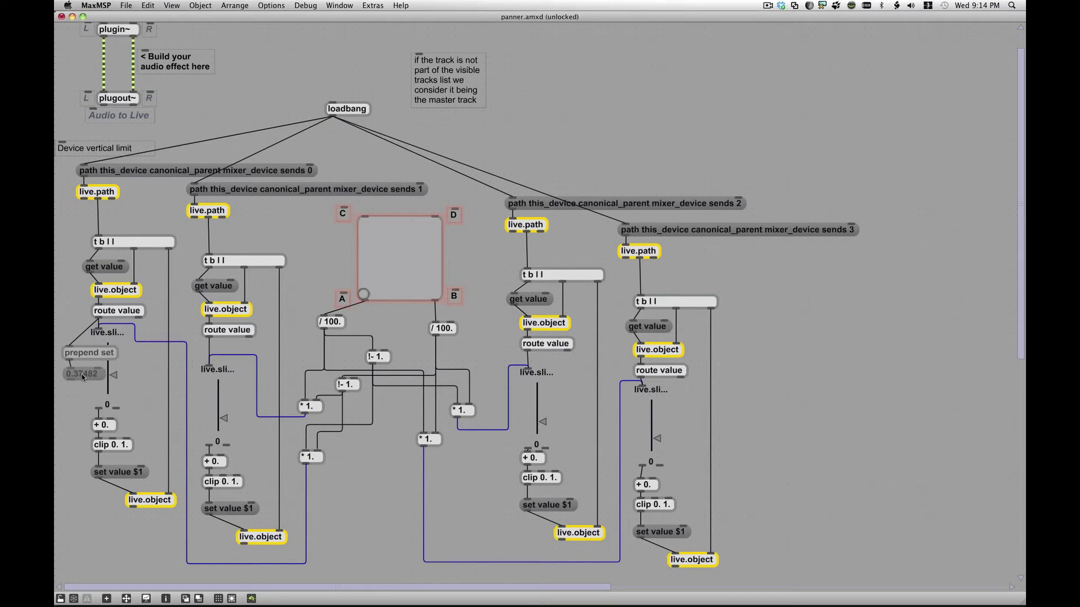
key(BackSpace)
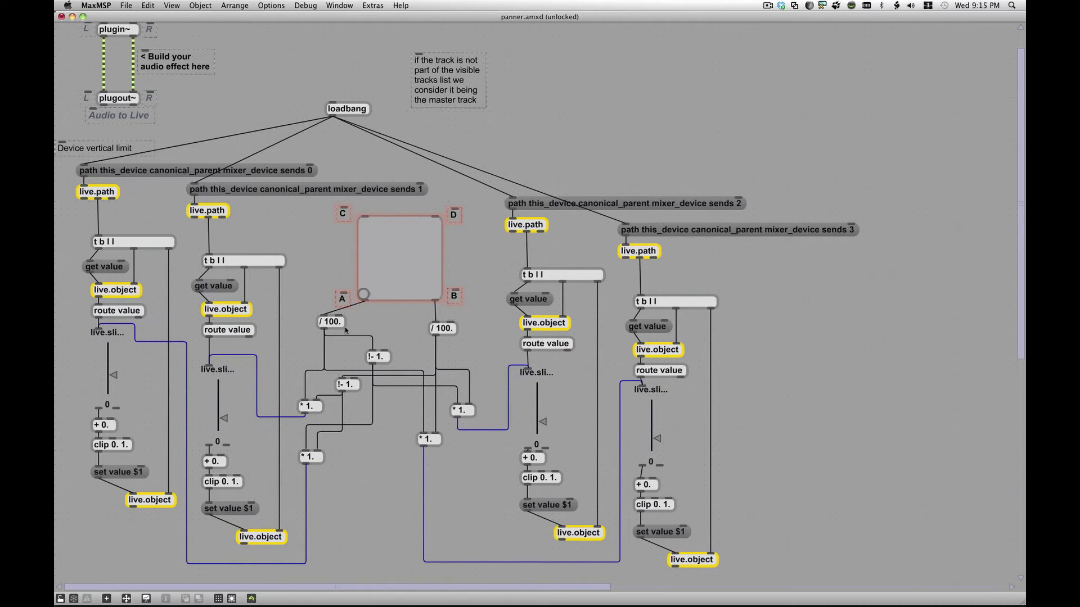
- Lock the patch and sweep the XY pad through corners A, B, C and D, ending near A
key(super+e)
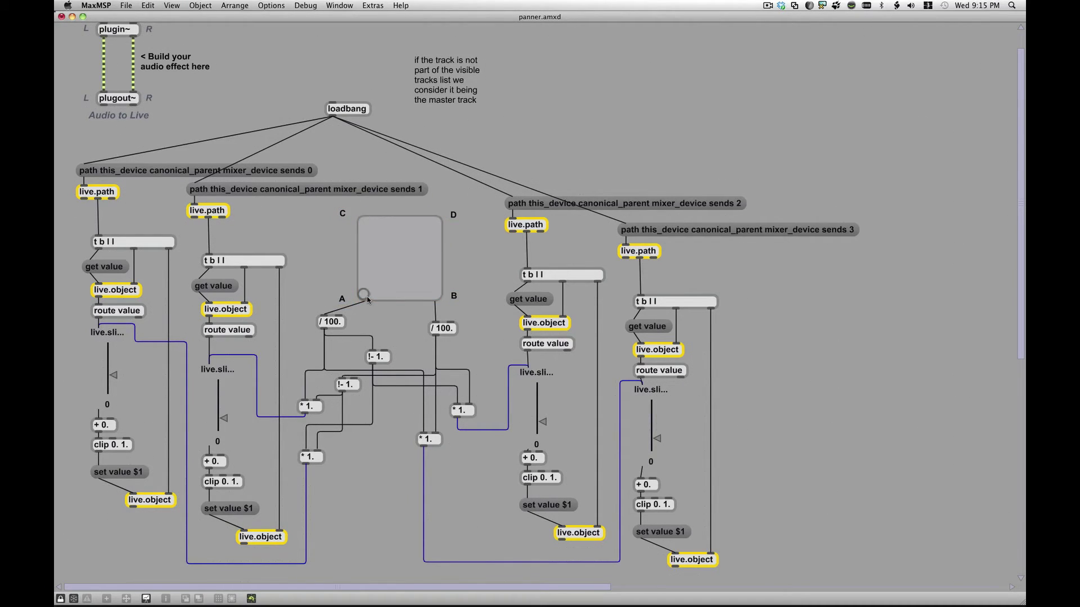
mouse_move(364, 295)
mouse_down()
mouse_move(387, 295)
mouse_move(365, 293)
mouse_up()
mouse_move(364, 295)
mouse_down()
mouse_move(435, 295)
mouse_move(436, 223)
mouse_move(364, 222)
mouse_up()
mouse_move(368, 224)
mouse_down()
mouse_move(364, 295)
mouse_move(435, 293)
mouse_move(436, 222)
mouse_move(365, 223)
mouse_move(363, 293)
mouse_move(435, 293)
mouse_move(364, 293)
mouse_up()
mouse_move(362, 294)
mouse_down()
mouse_move(394, 294)
mouse_move(343, 313)
mouse_up()
mouse_move(363, 291)
mouse_down()
mouse_move(363, 223)
mouse_move(363, 293)
mouse_up()
- Drag the XY pad handle from corner A toward B, comparing the first two send values
click(363, 296)
drag(362, 295, 435, 295)
- Toggle edit mode off and on, then drag the pad handle up so send 3 reads 1
key(super+e)
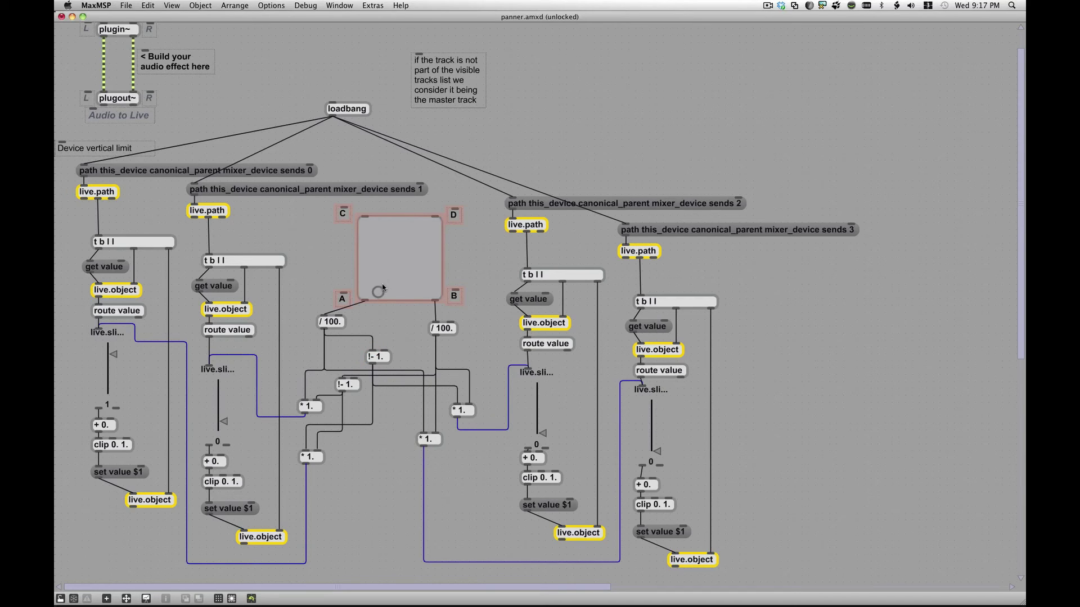
key(ctrl+e)
mouse_move(378, 292)
mouse_down()
mouse_move(394, 267)
mouse_move(366, 258)
mouse_move(435, 261)
mouse_move(364, 258)
mouse_move(436, 258)
mouse_move(365, 259)
mouse_move(433, 259)
mouse_move(365, 258)
mouse_move(419, 258)
mouse_move(396, 260)
mouse_move(398, 224)
mouse_move(398, 291)
mouse_move(398, 223)
mouse_move(388, 293)
mouse_move(389, 222)
mouse_up()
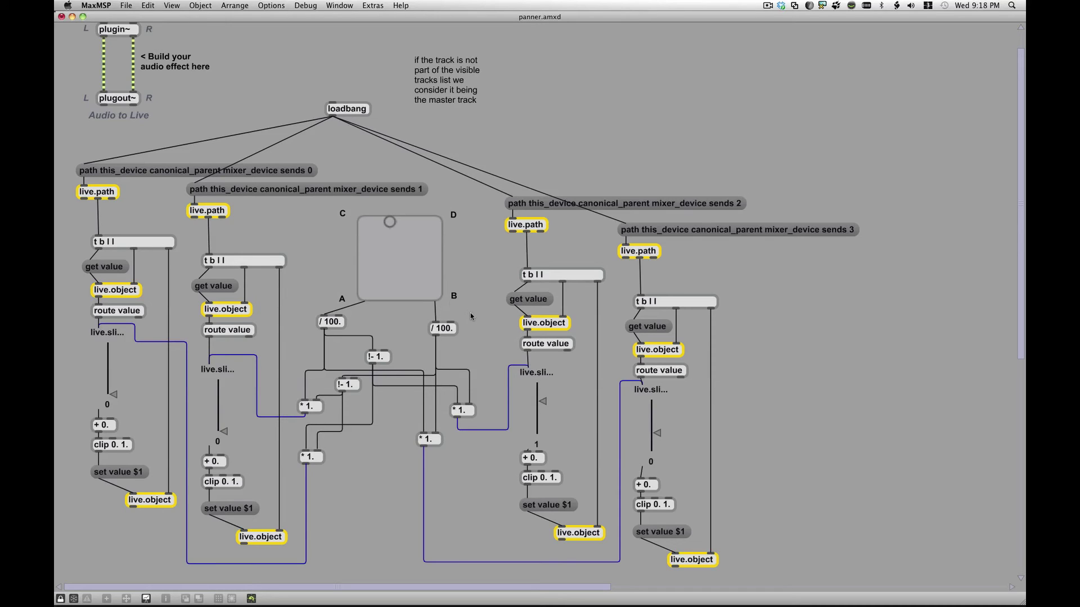
- Toggle patch editing off and on, then drag the XY pad handle into corner D so send 4 reads 1
key(super+e)
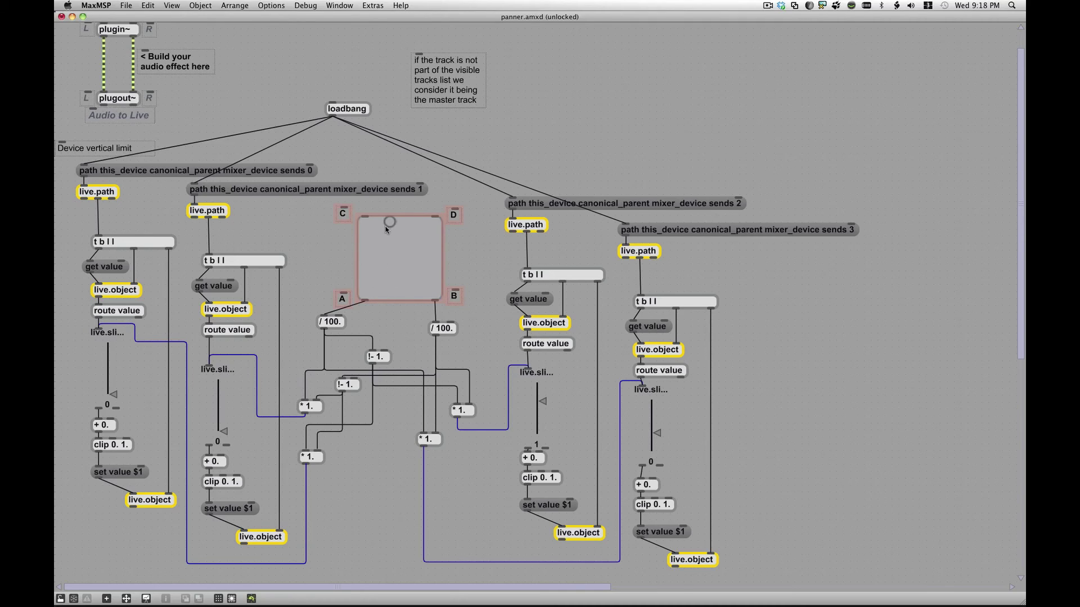
key(super+e)
mouse_move(387, 223)
mouse_down()
mouse_move(399, 293)
mouse_move(403, 222)
mouse_move(363, 222)
mouse_move(521, 238)
mouse_up()
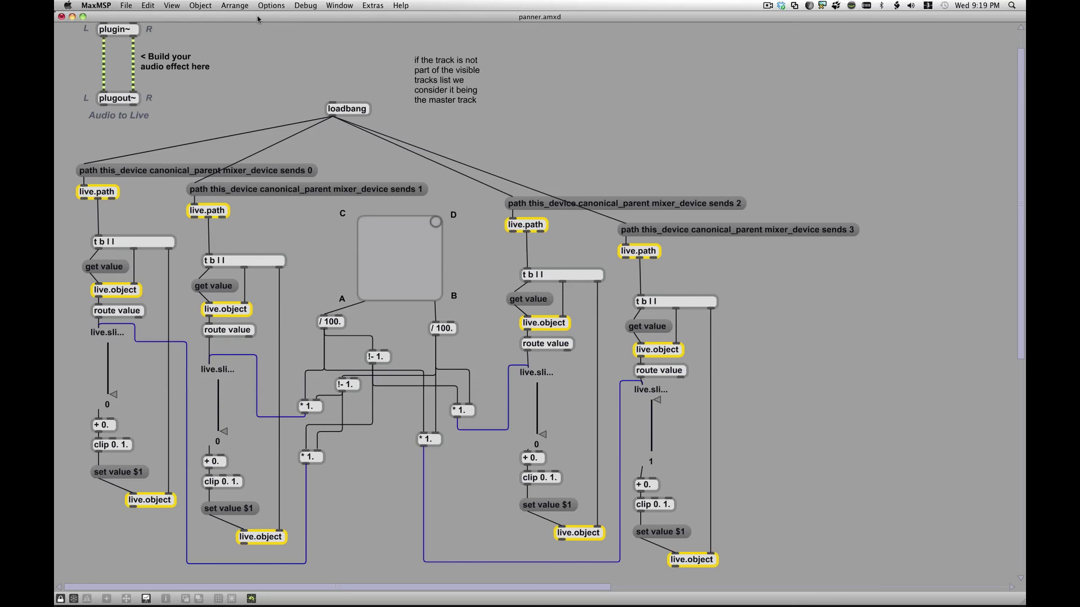
- Move the panner patch window aside and close it without saving changes
mouse_move(258, 21)
mouse_down()
mouse_move(820, 16)
mouse_move(387, 24)
mouse_up()
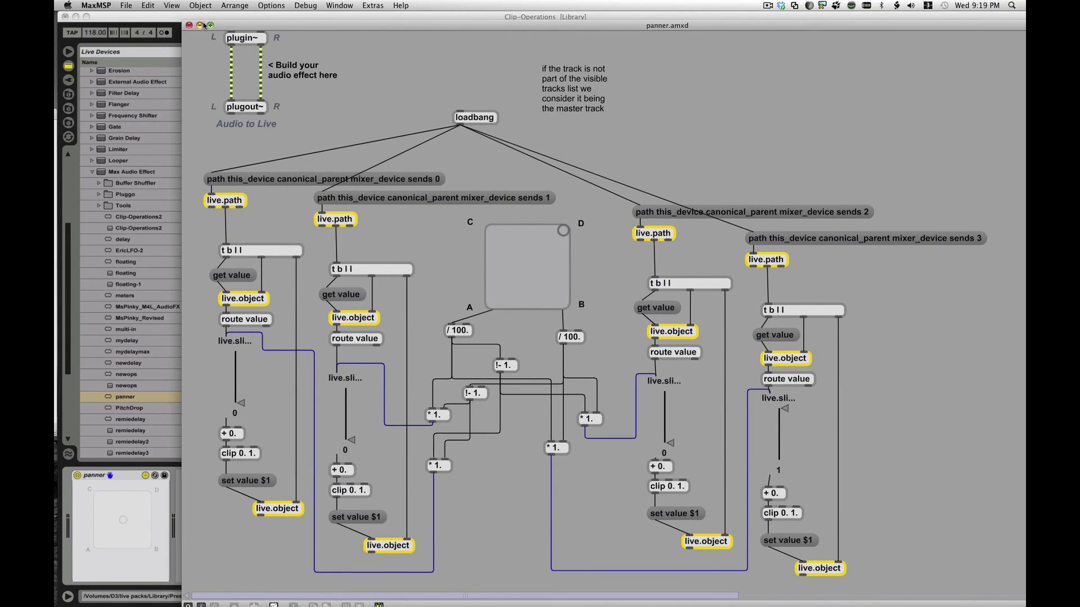
click(189, 25)
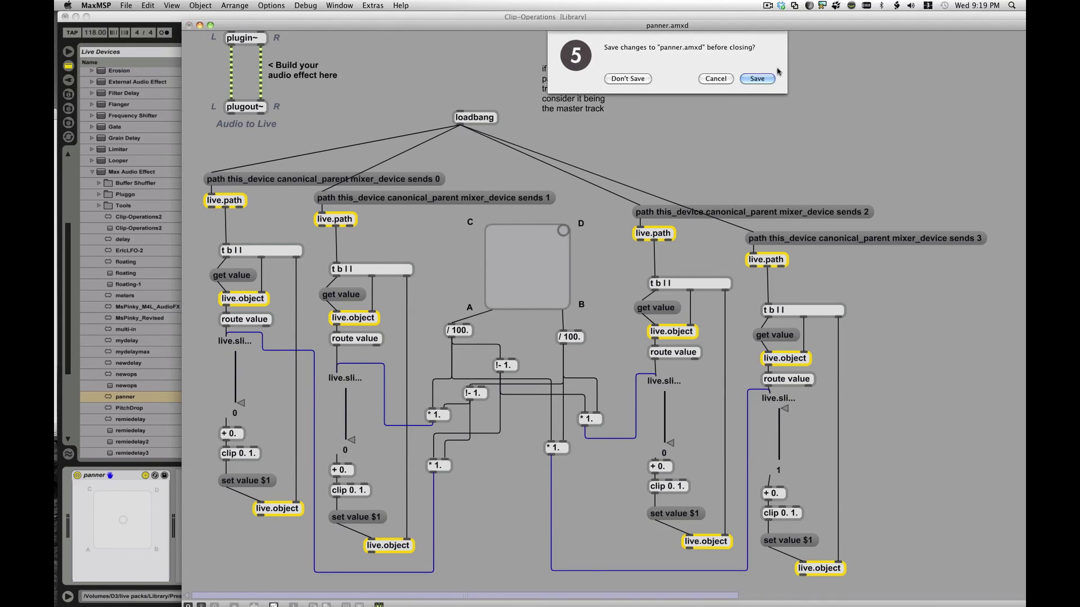
click(757, 80)
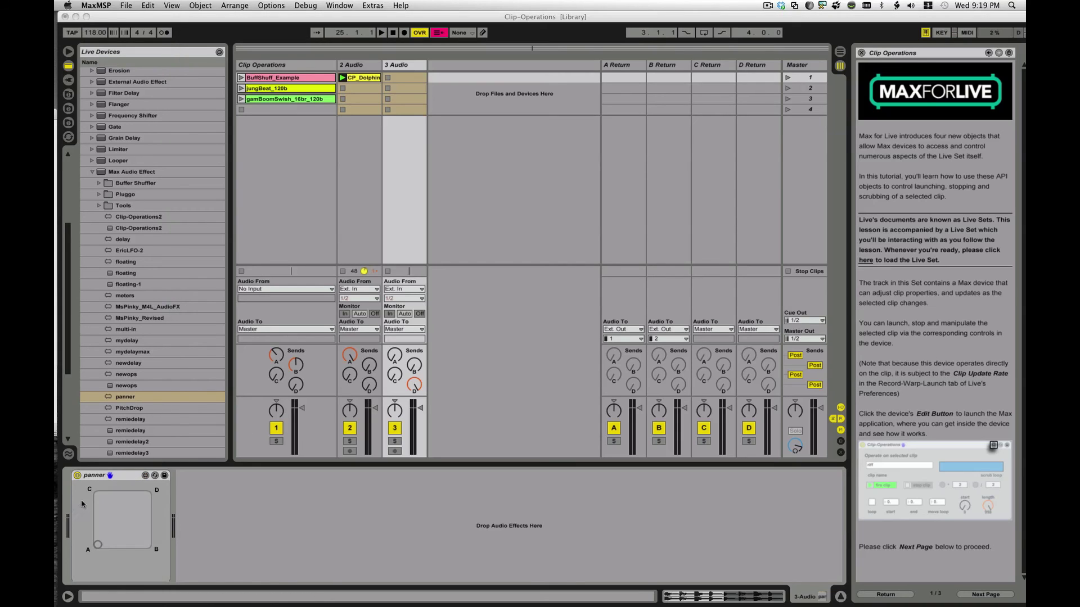
- Sweep the panner dot, launch the CP_Dolphin clip on track 2, and lower the system volume
drag(98, 544, 109, 495)
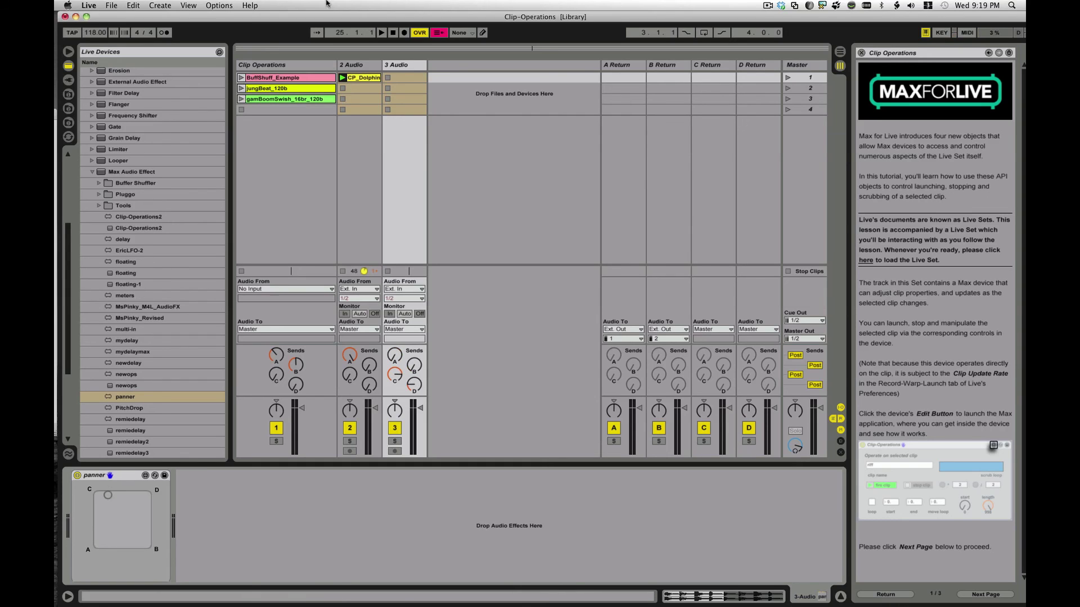
click(341, 78)
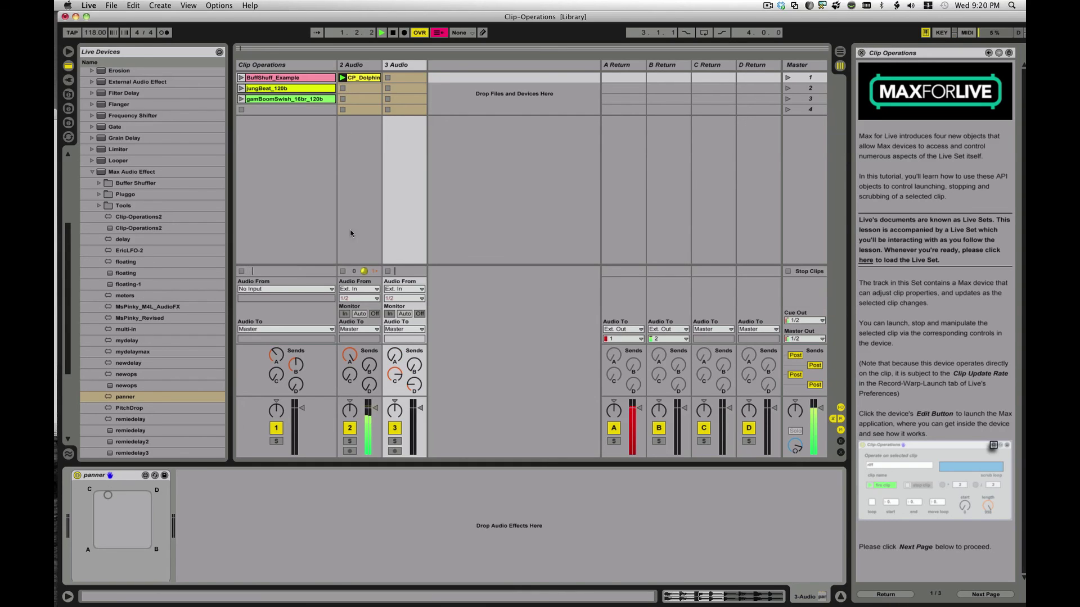
key(XF86AudioLowerVolume)
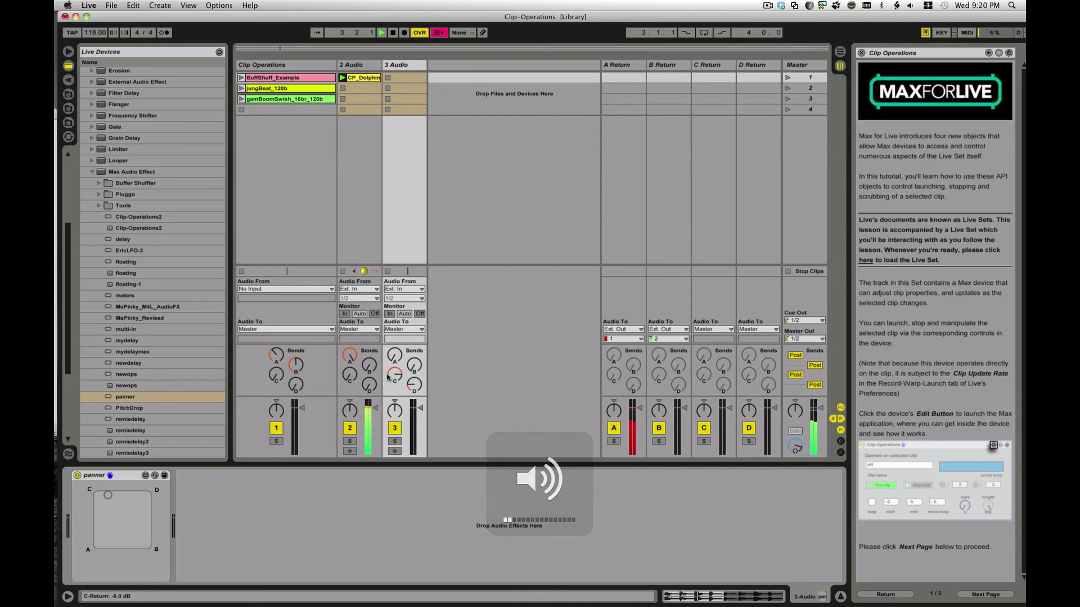
- On track 2's panner, drag the dot from corner A toward D, then stop playback
click(365, 221)
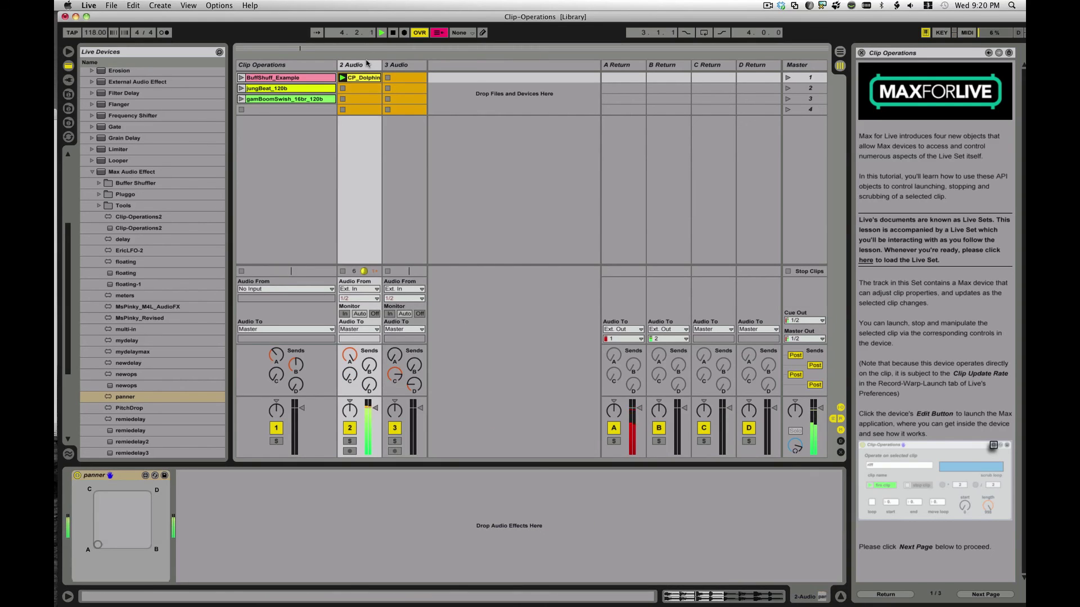
mouse_move(99, 545)
mouse_down()
mouse_move(147, 502)
mouse_move(117, 525)
mouse_move(98, 495)
mouse_move(147, 545)
mouse_move(98, 546)
mouse_move(147, 495)
mouse_move(125, 517)
mouse_up()
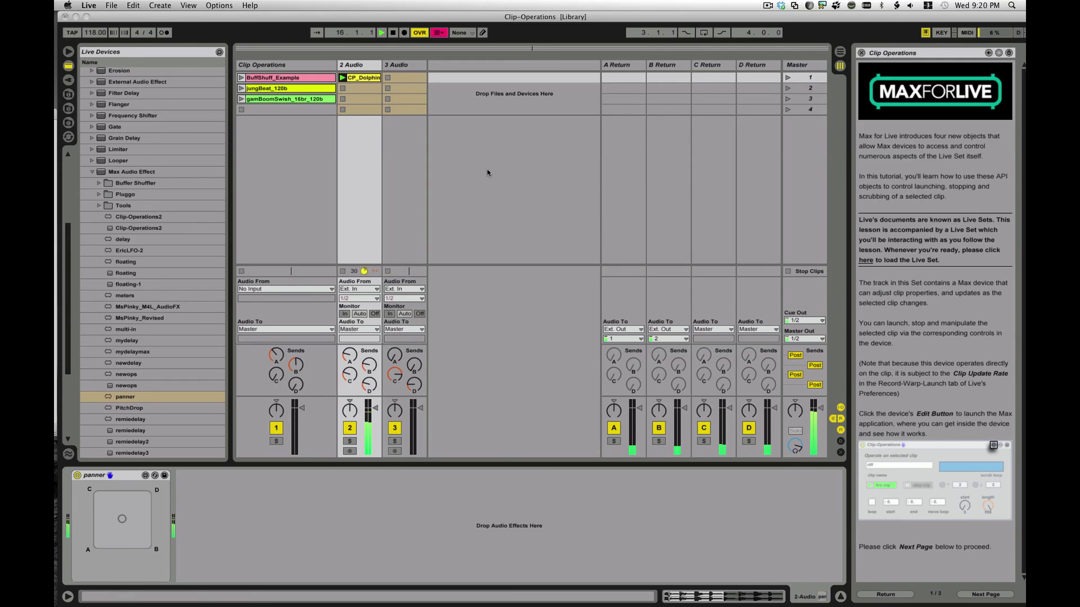
click(392, 32)
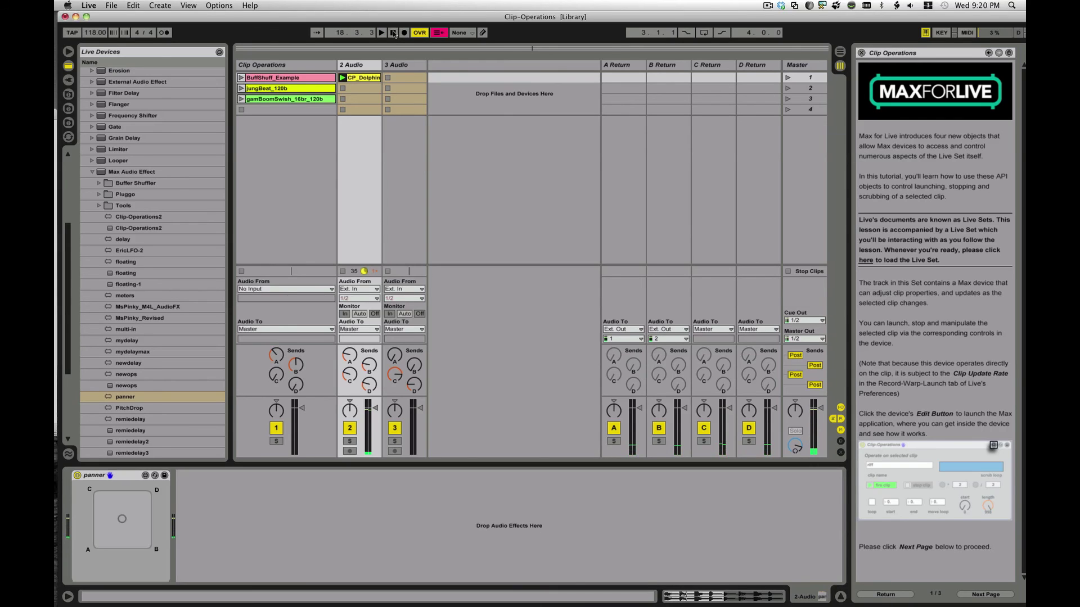